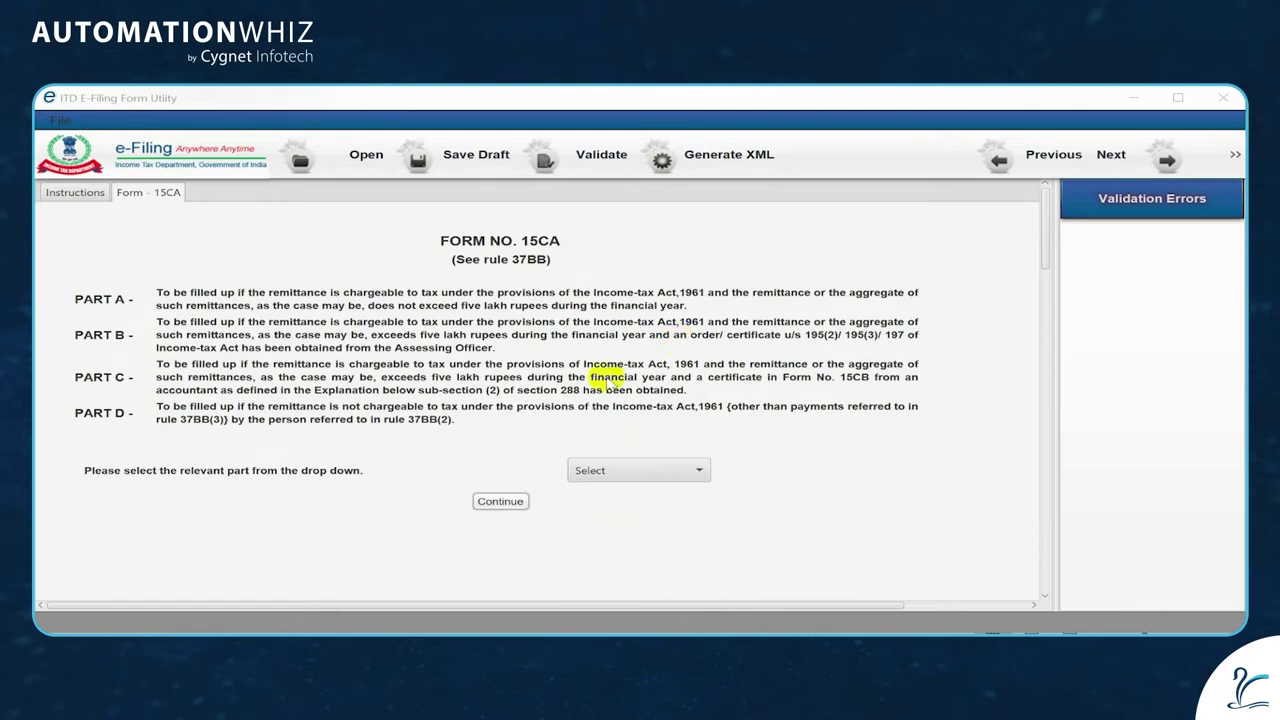
- Choose PART-A as the Form 15CA part and continue to a blank form
{"action": "left_click", "coordinate": [612, 472]}
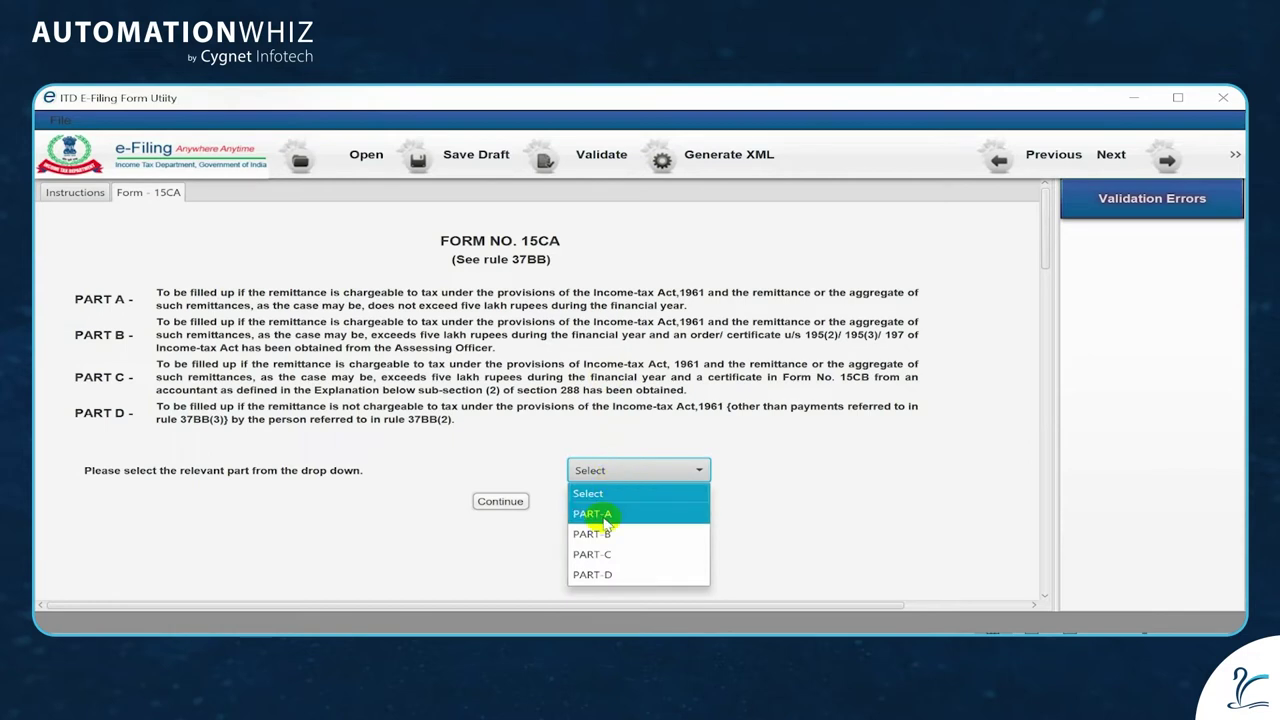
{"action": "left_click", "coordinate": [602, 517]}
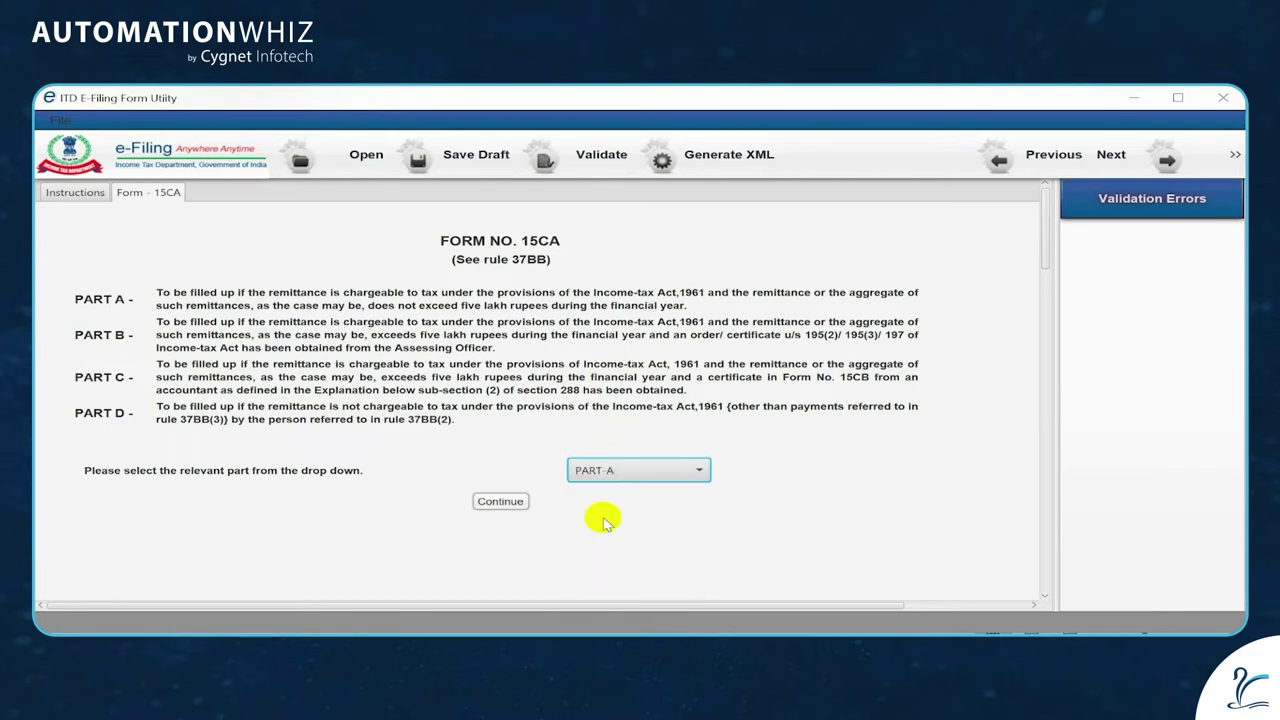
{"action": "left_click", "coordinate": [505, 502]}
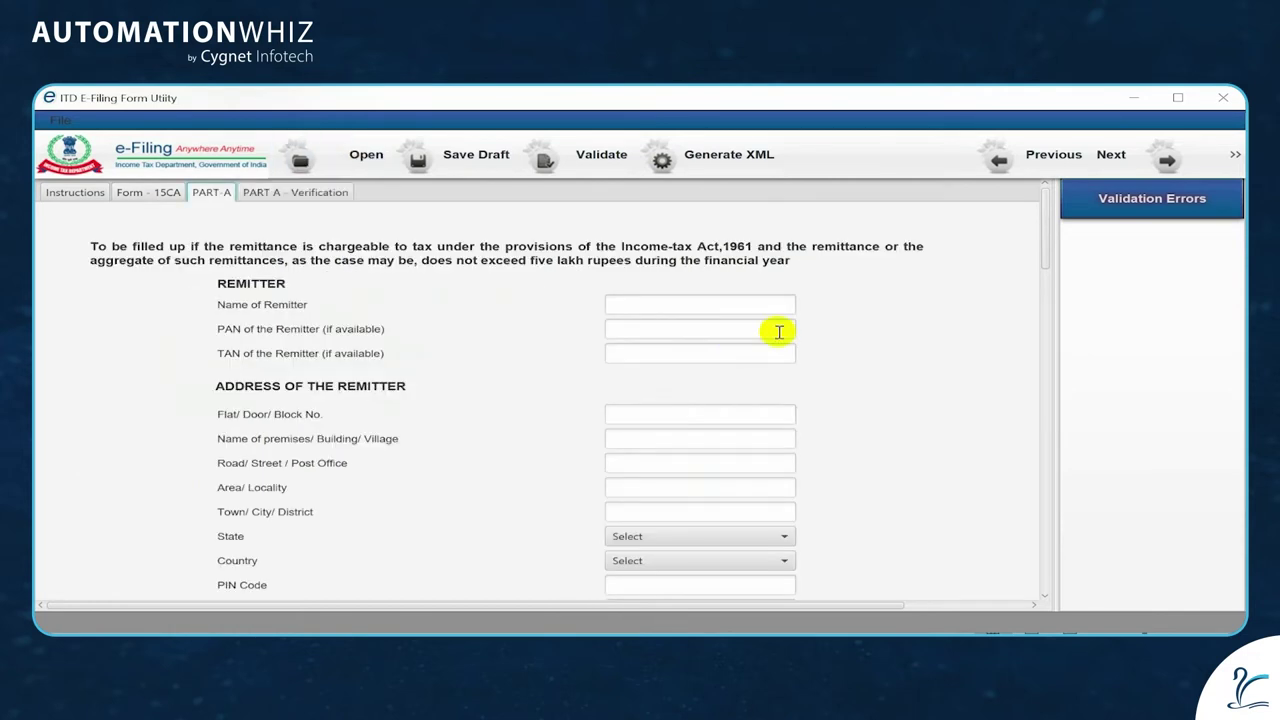
- Validate the empty PART-A form, reviewing the missing Name of Remitter error
{"action": "left_click", "coordinate": [755, 312]}
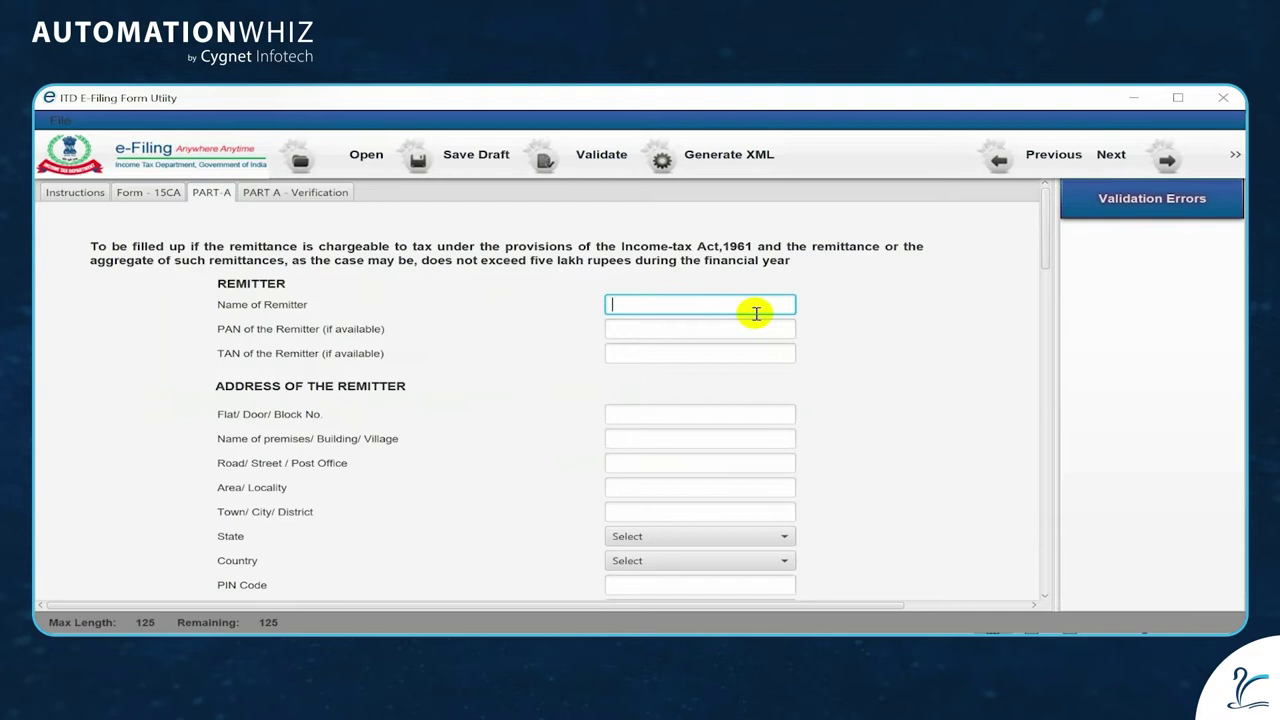
{"action": "left_click", "coordinate": [1045, 230]}
{"action": "left_click", "coordinate": [637, 354]}
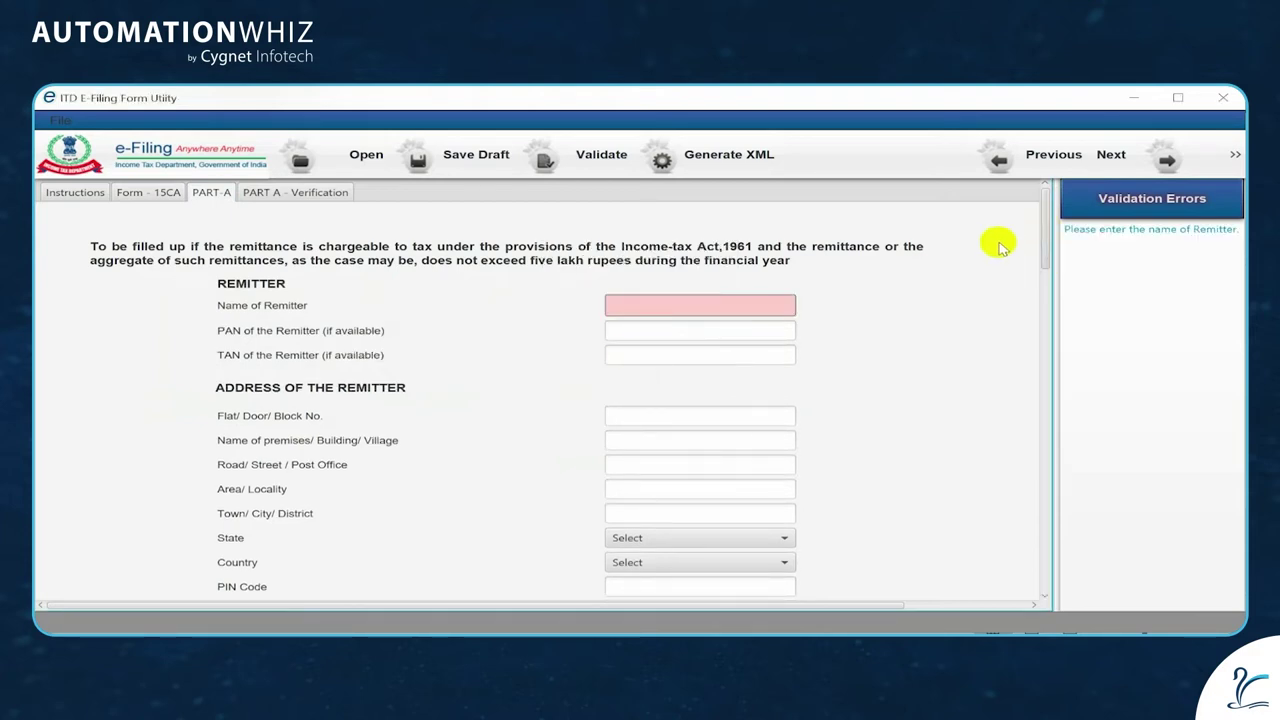
{"action": "left_click", "coordinate": [598, 155]}
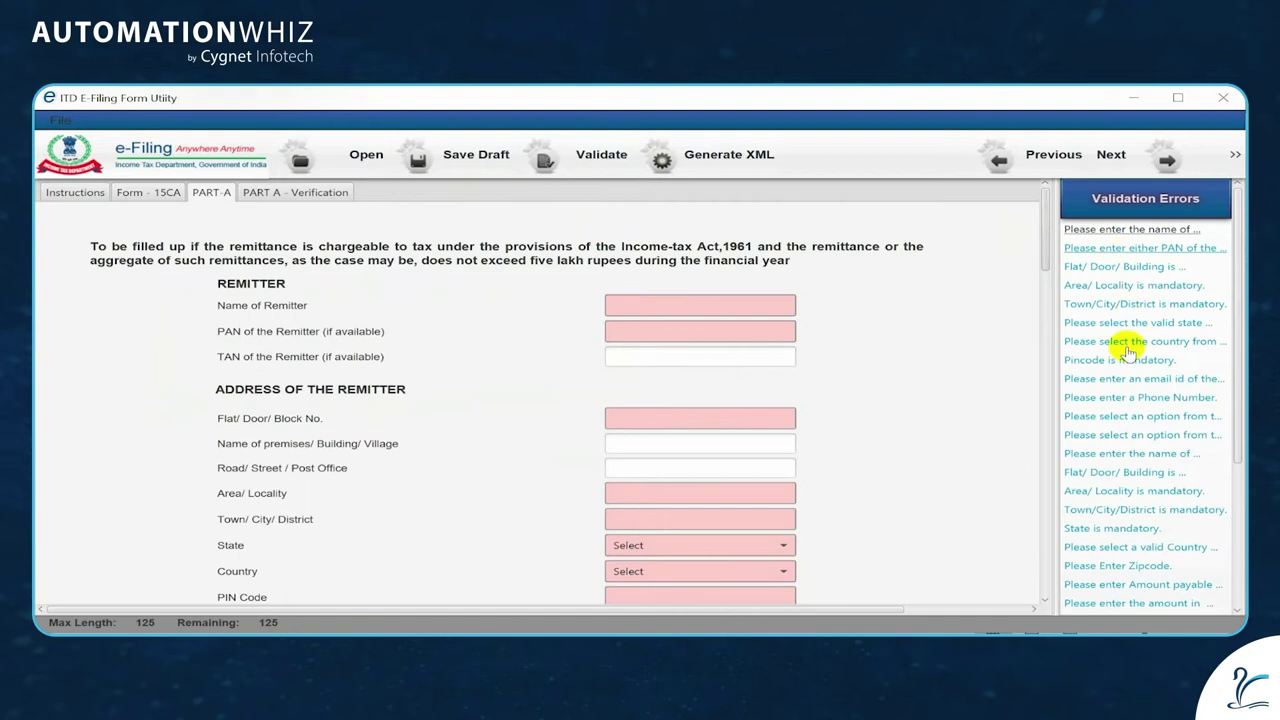
{"action": "left_click", "coordinate": [1043, 311]}
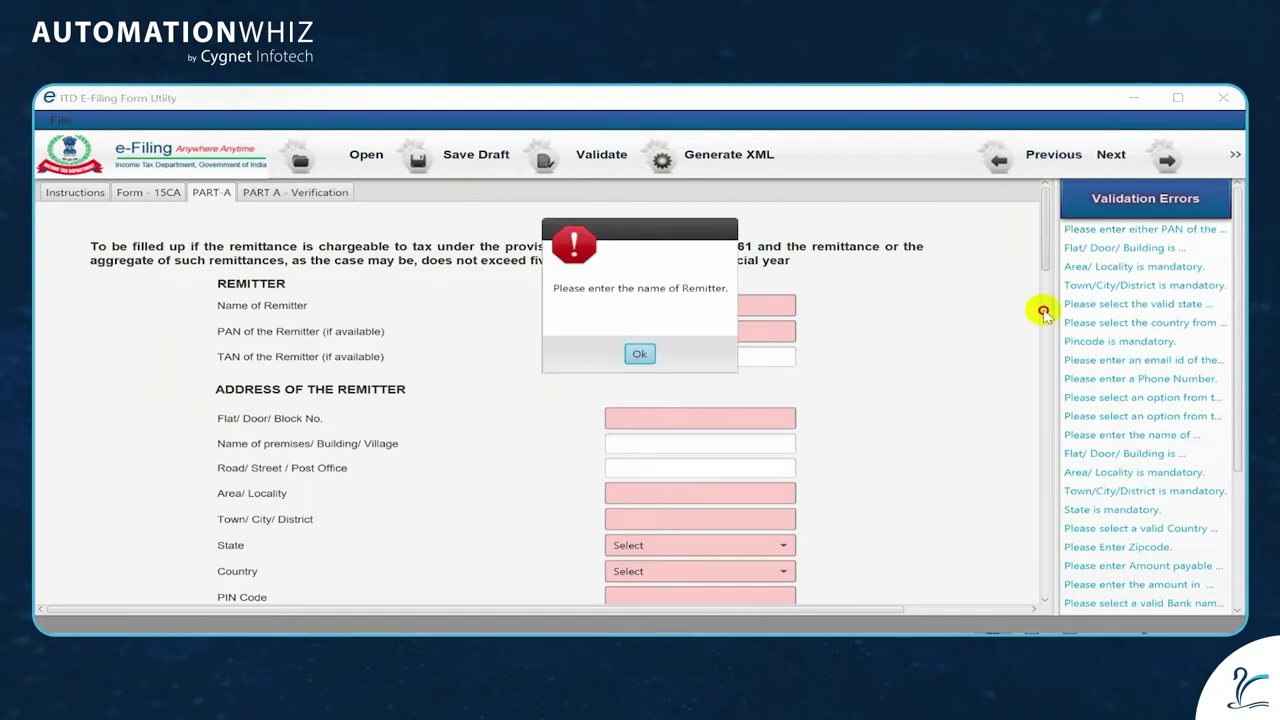
{"action": "left_click", "coordinate": [639, 353]}
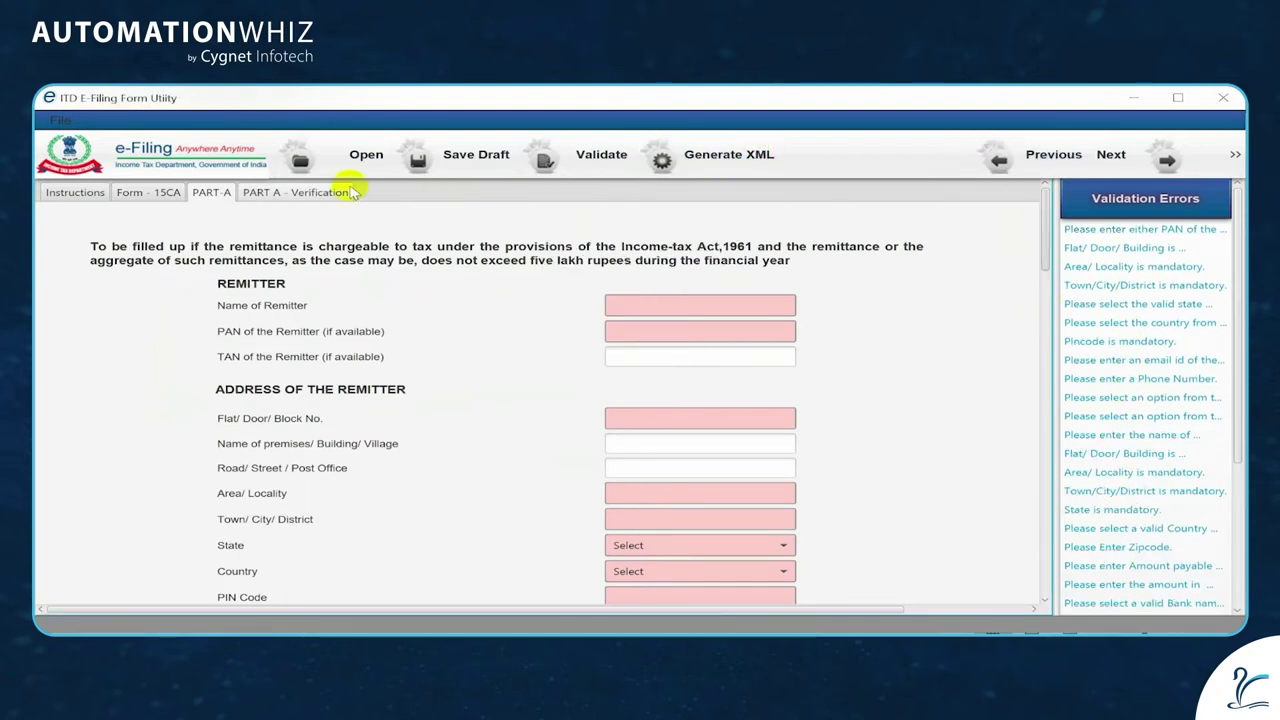
{"action": "left_click", "coordinate": [705, 166]}
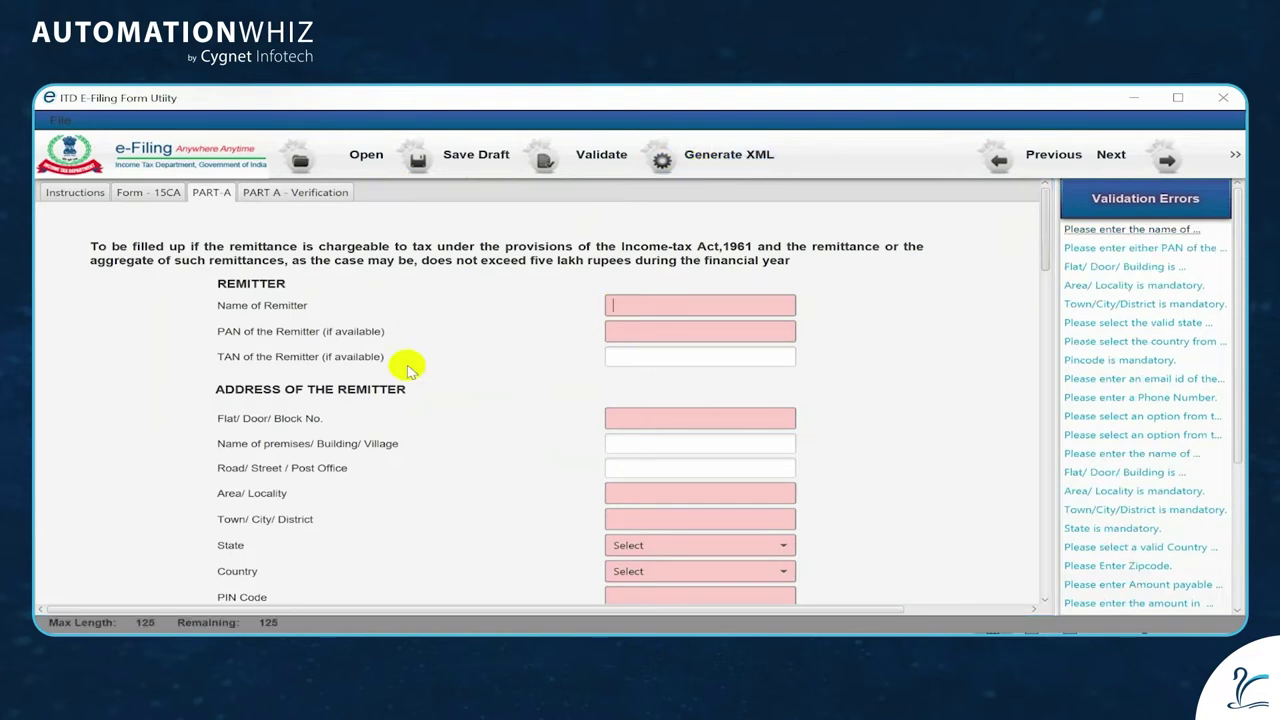
- Load an existing Form 15CA XML file into the utility
{"action": "left_click", "coordinate": [360, 160]}
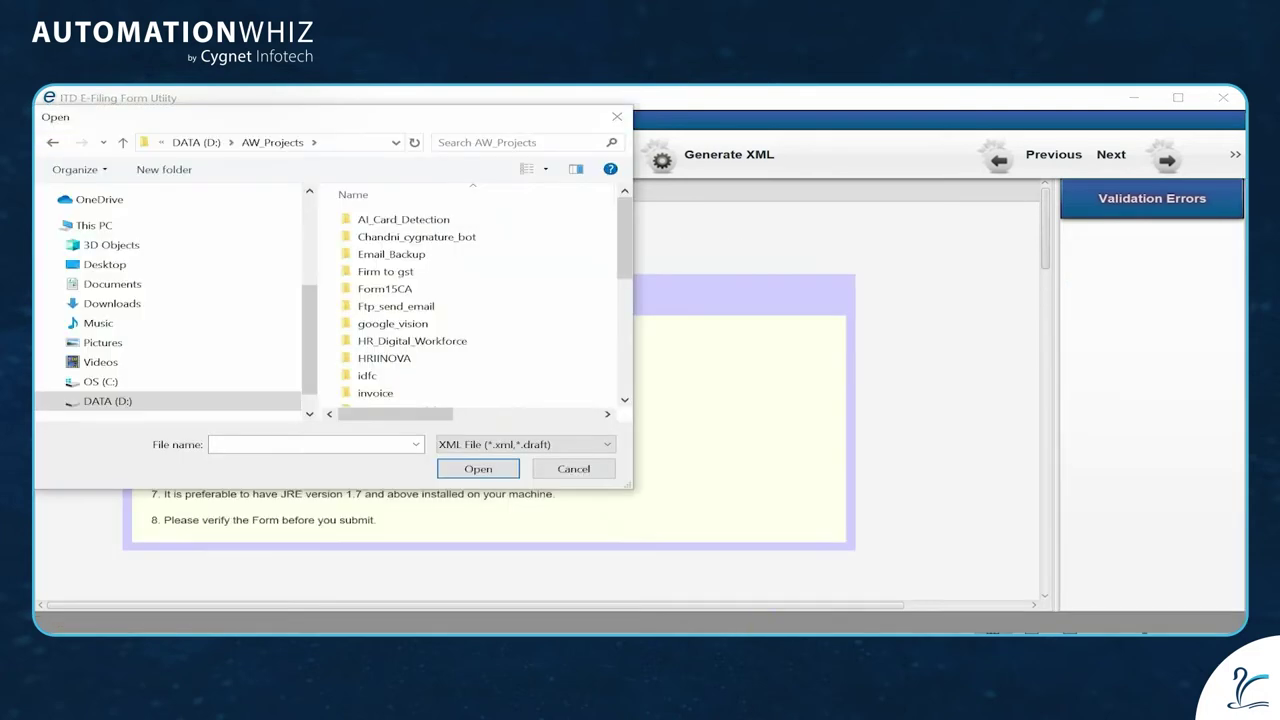
{"action": "key", "text": "Escape"}
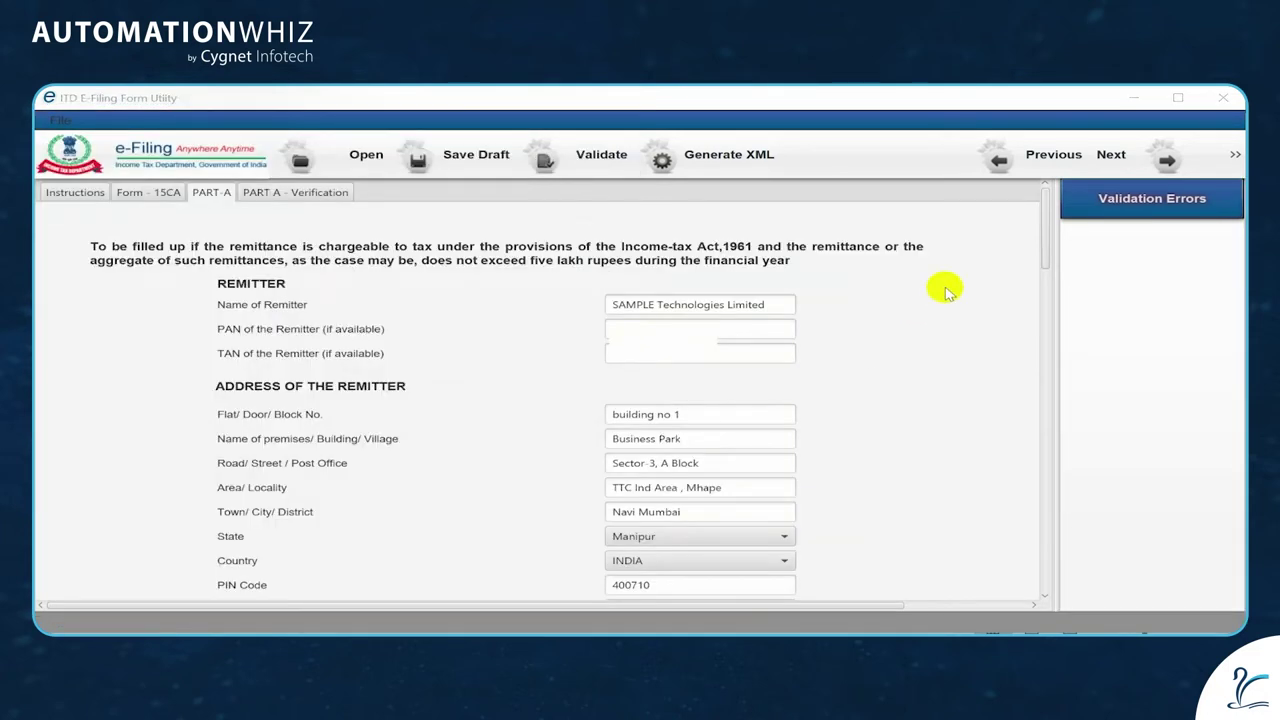
{"action": "left_click_drag", "start_coordinate": [1046, 247], "coordinate": [1040, 212]}
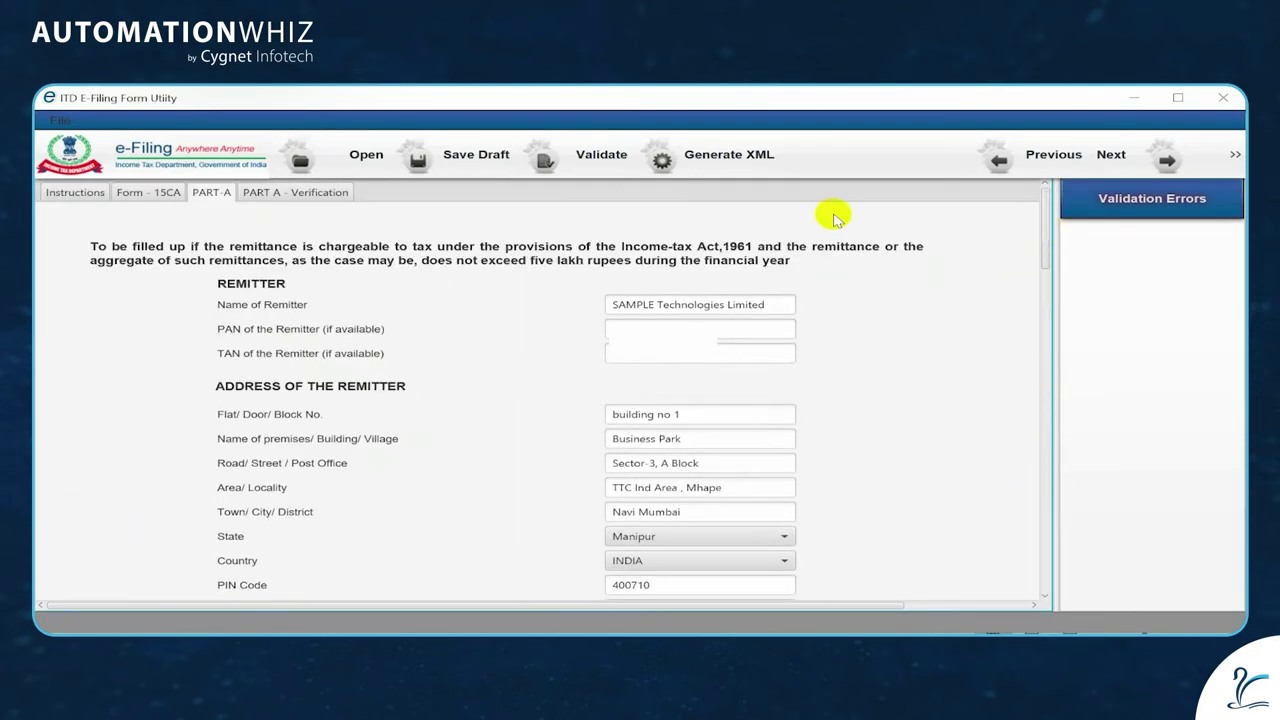
- Export the form over new_sample.xml, which fails on an invalid remitter name, then switch to Excel
{"action": "left_click", "coordinate": [700, 167]}
{"action": "left_click", "coordinate": [641, 358]}
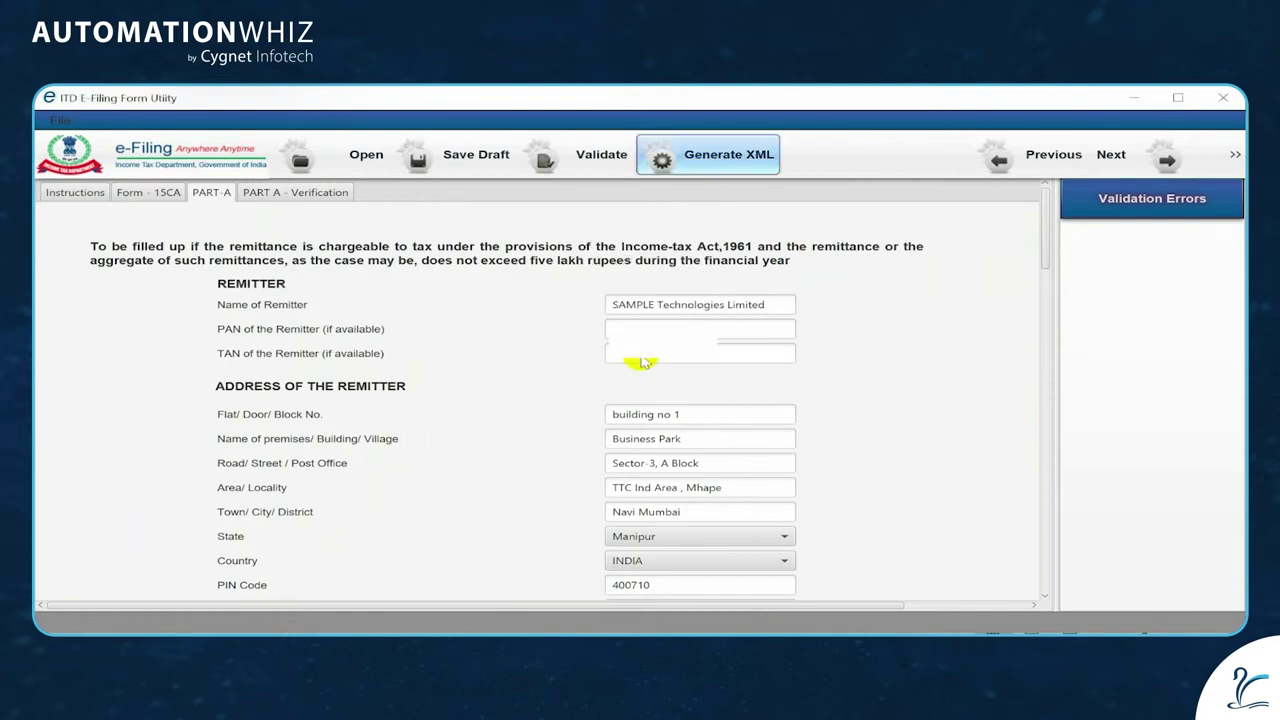
{"action": "left_click", "coordinate": [296, 307]}
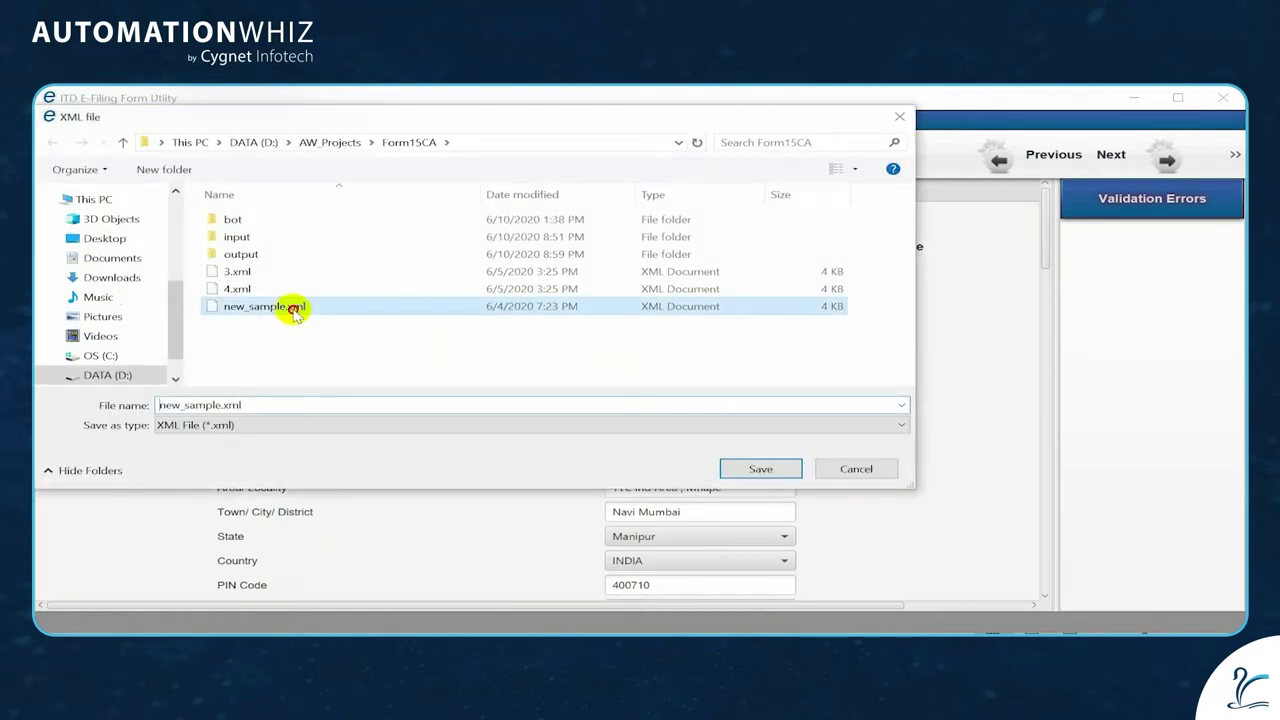
{"action": "left_click", "coordinate": [762, 470]}
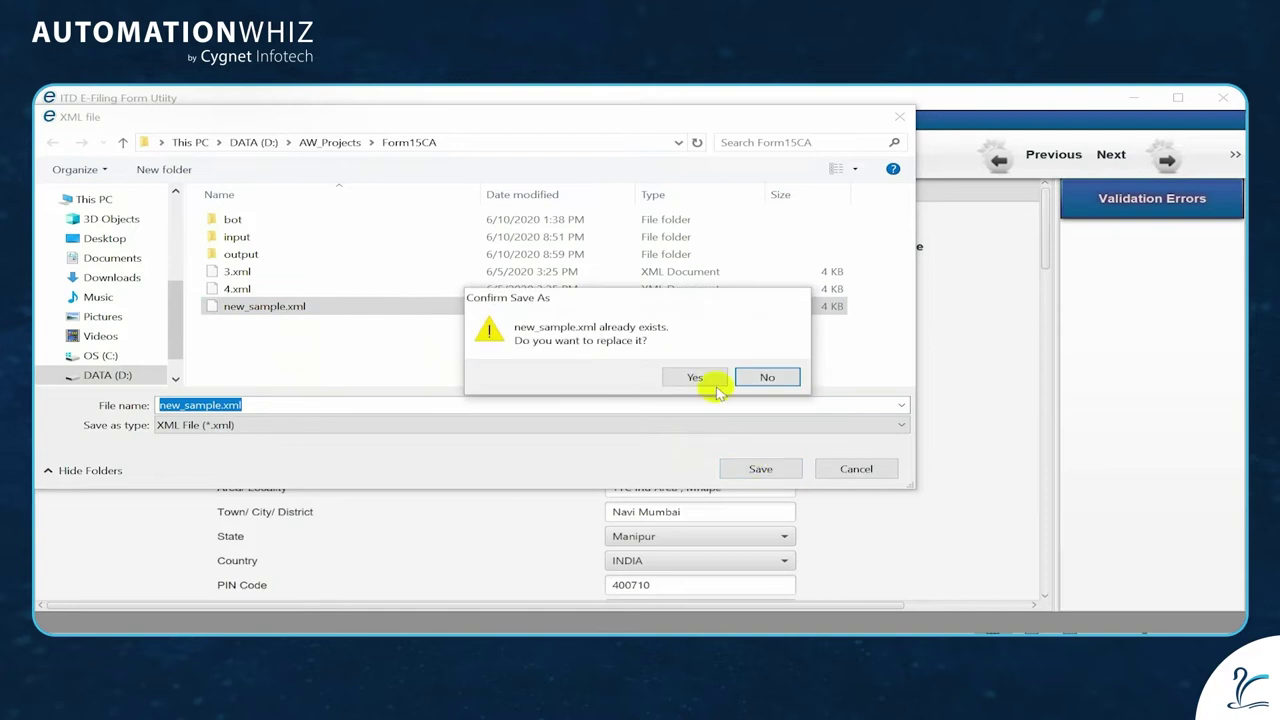
{"action": "left_click", "coordinate": [710, 375]}
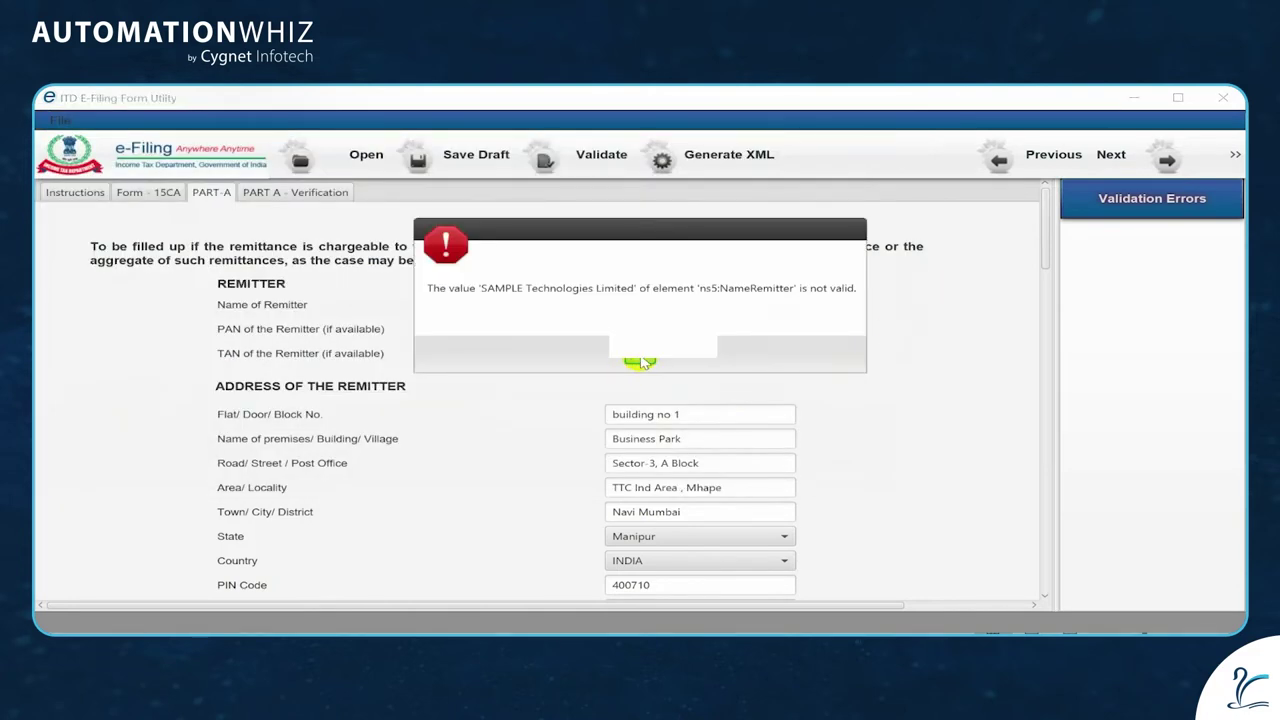
{"action": "left_click", "coordinate": [641, 360]}
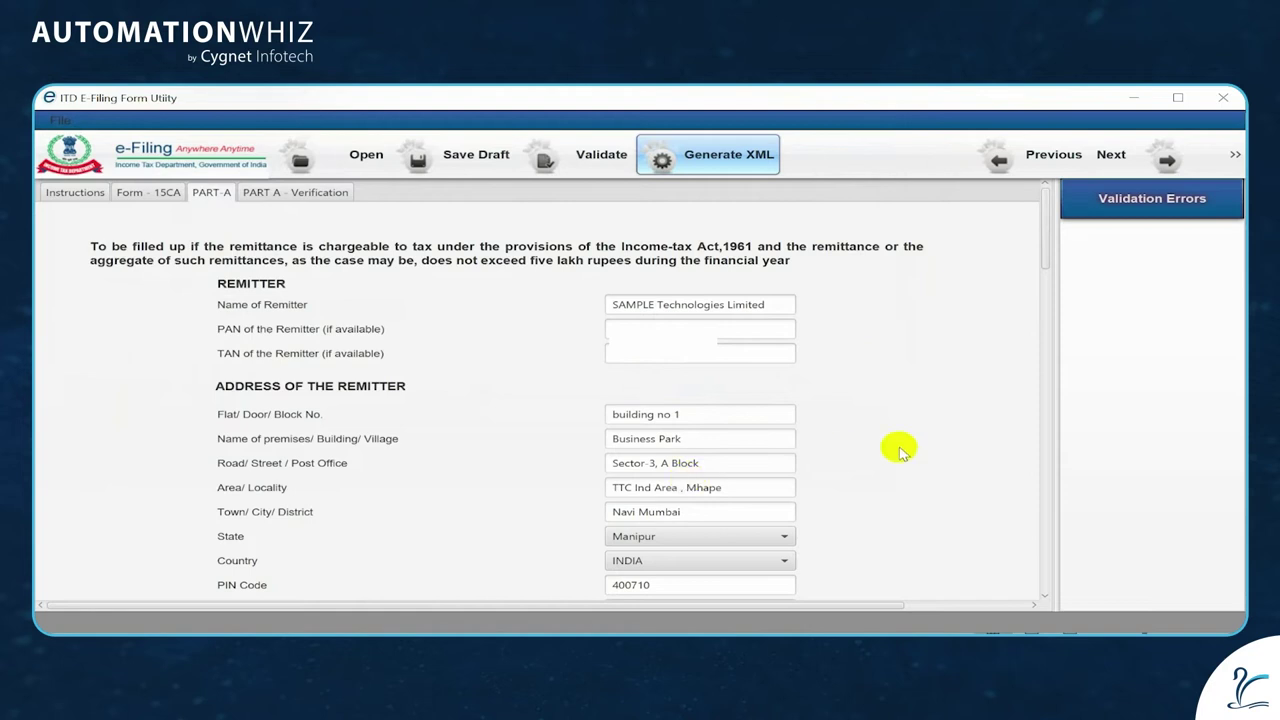
{"action": "left_click", "coordinate": [585, 637]}
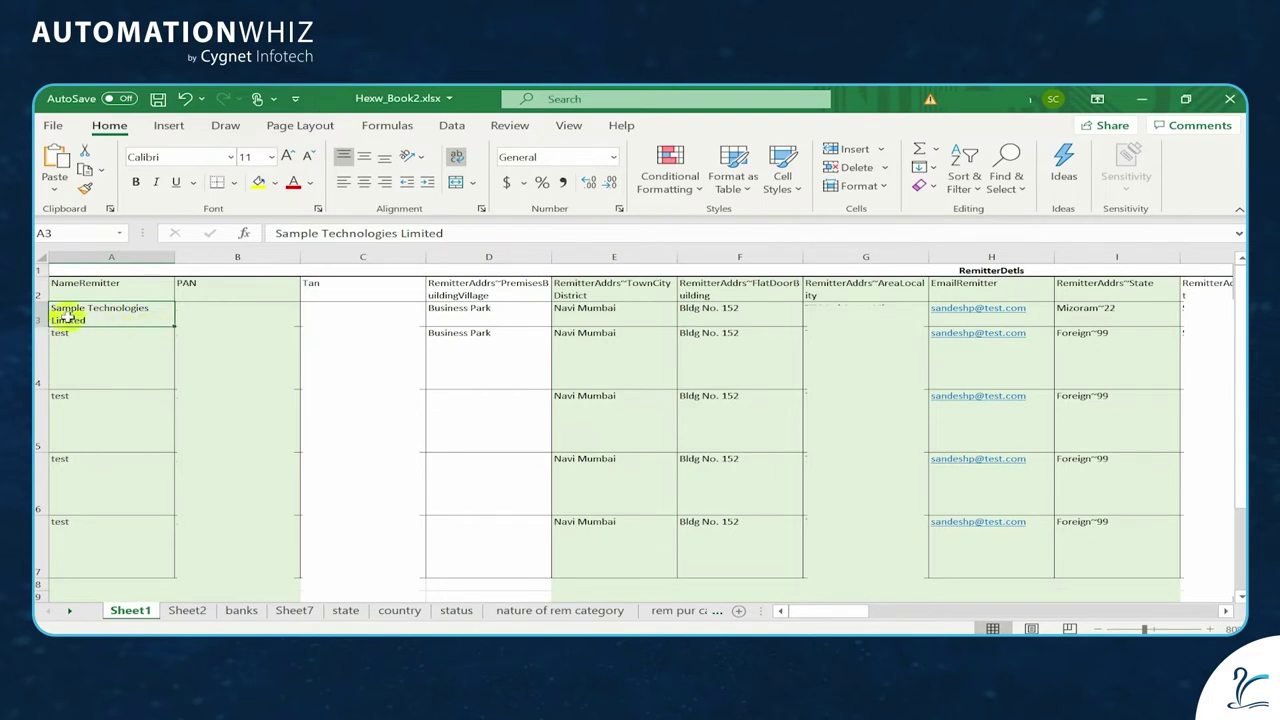
- Review row 3's details and set AJ3 to BROKERAGE CHARGES~16.5
{"action": "key", "text": "Right"}
{"action": "key", "text": "Right"}
{"action": "key", "text": "Right"}
{"action": "key", "text": "Right"}
{"action": "key", "text": "Right"}
{"action": "key", "text": "Right"}
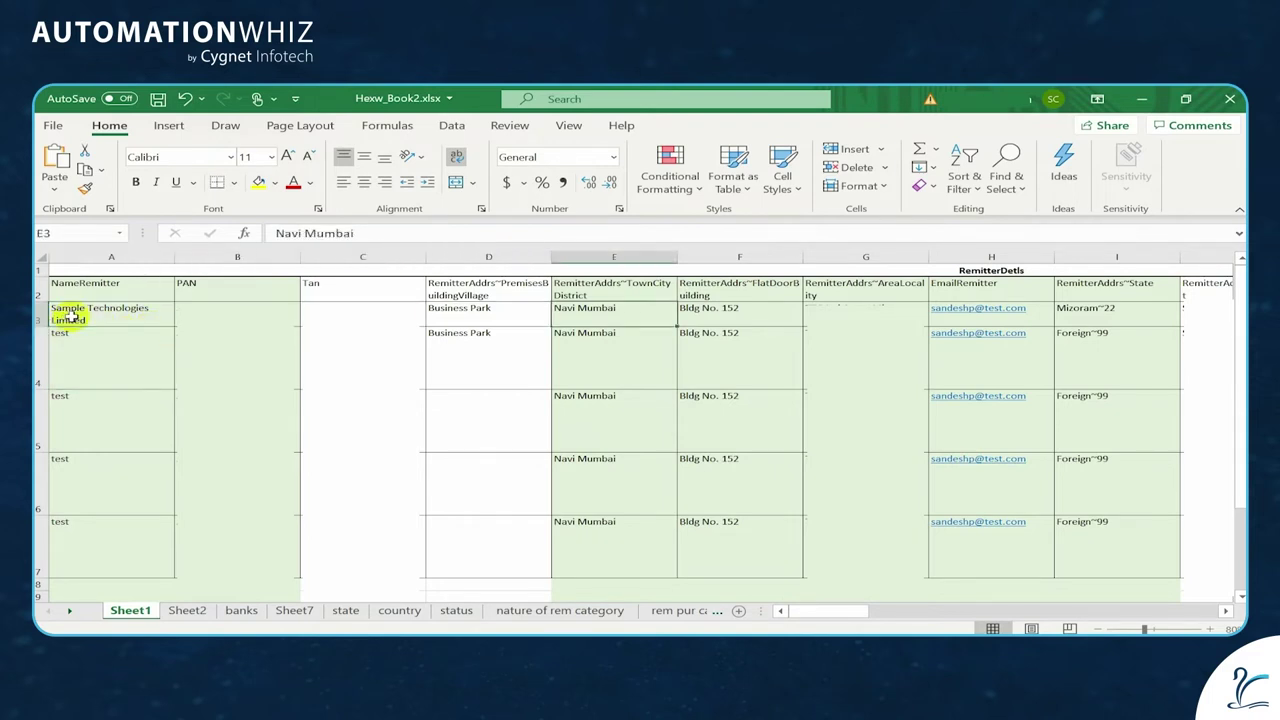
{"action": "key", "text": "Right"}
{"action": "key", "text": "Right"}
{"action": "key", "text": "Right"}
{"action": "key", "text": "Right"}
{"action": "key", "text": "Right"}
{"action": "key", "text": "Right"}
{"action": "key", "text": "Right"}
{"action": "key", "text": "Right"}
{"action": "key", "text": "Right"}
{"action": "key", "text": "Right"}
{"action": "key", "text": "Right"}
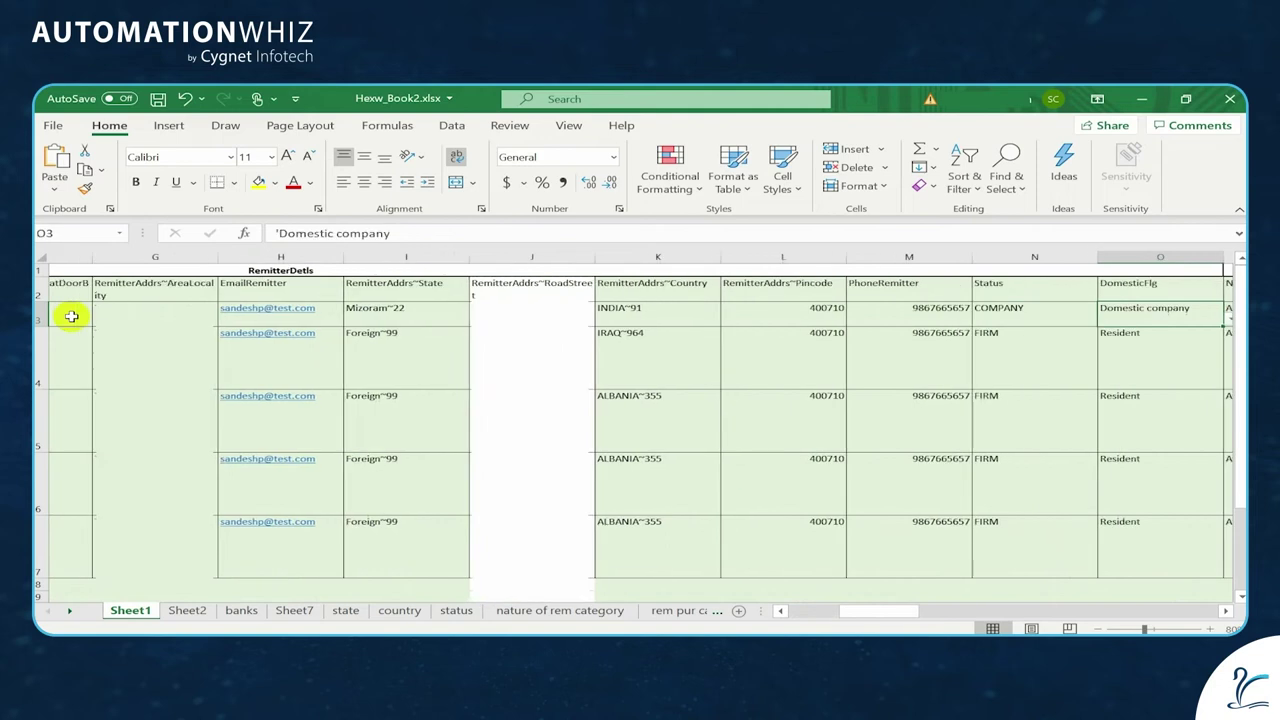
{"action": "key", "text": "Right"}
{"action": "key", "text": "Right"}
{"action": "key", "text": "Right"}
{"action": "key", "text": "Right"}
{"action": "key", "text": "Right"}
{"action": "key", "text": "Right"}
{"action": "key", "text": "Right"}
{"action": "key", "text": "Right"}
{"action": "key", "text": "Right"}
{"action": "key", "text": "Right"}
{"action": "key", "text": "Right"}
{"action": "key", "text": "Right"}
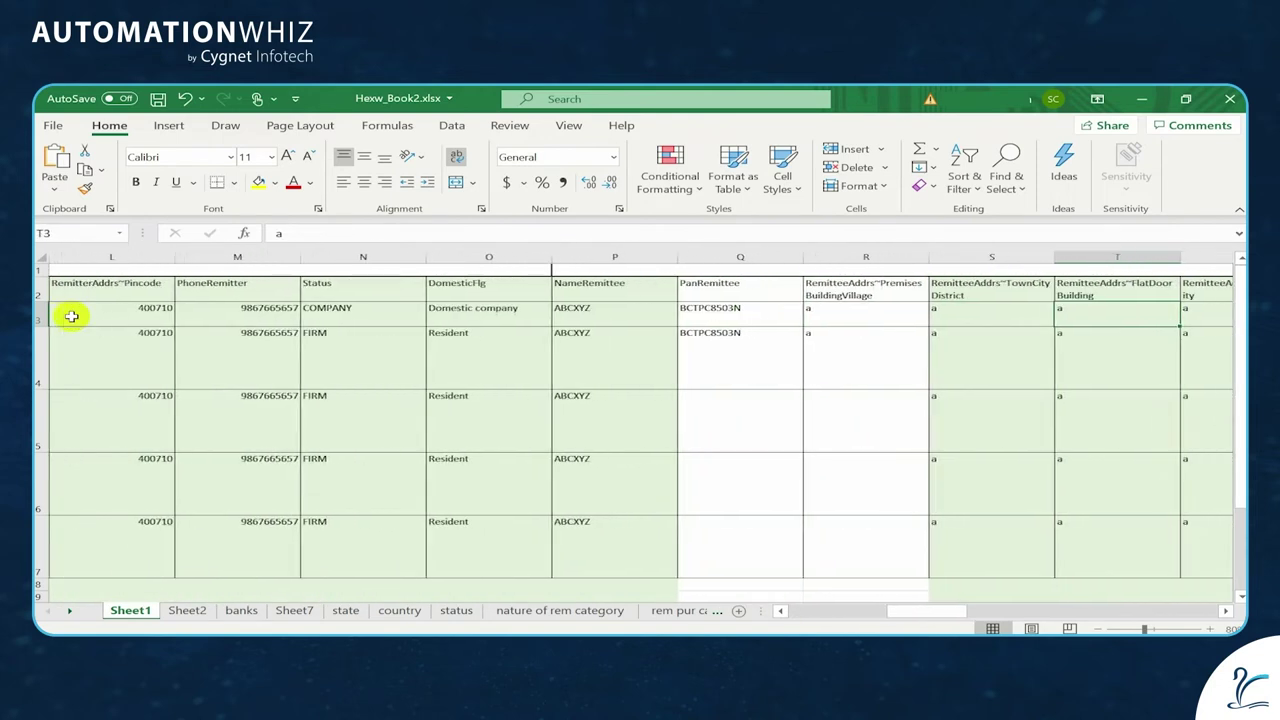
{"action": "key", "text": "Right"}
{"action": "key", "text": "Right"}
{"action": "key", "text": "Right"}
{"action": "key", "text": "Right"}
{"action": "key", "text": "Right"}
{"action": "key", "text": "Right"}
{"action": "key", "text": "Right"}
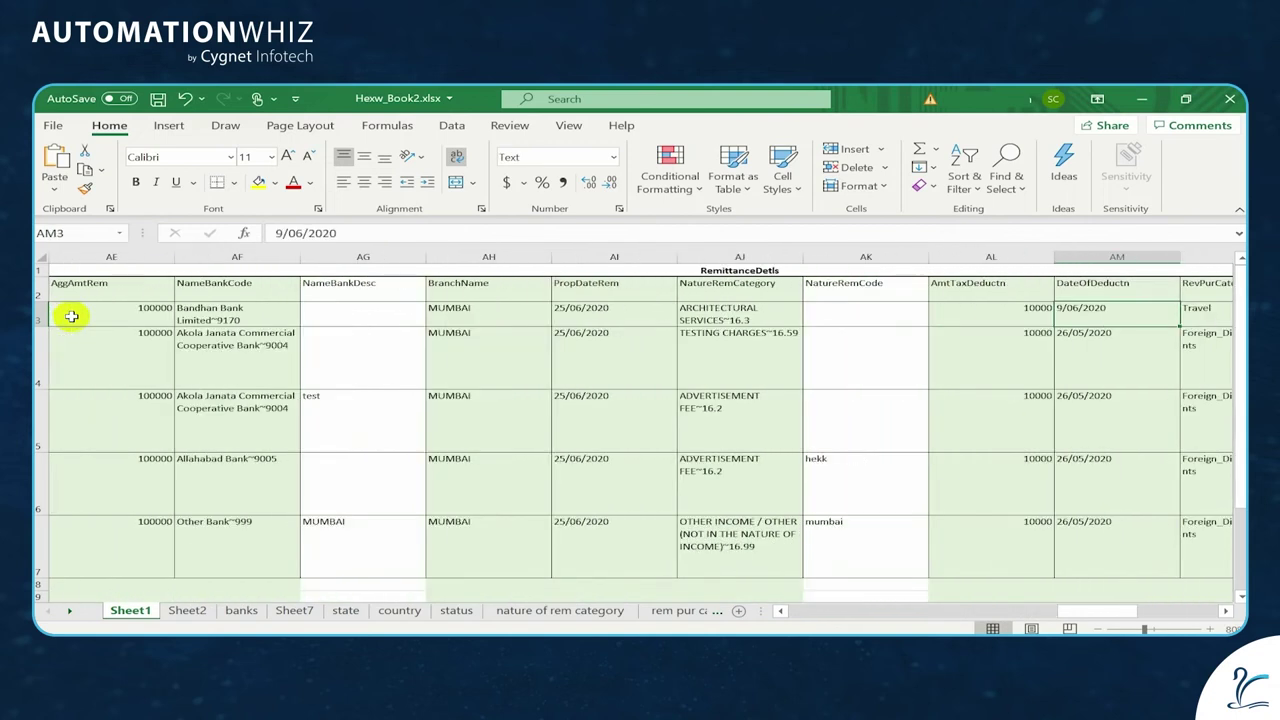
{"action": "left_click", "coordinate": [786, 312]}
{"action": "left_click", "coordinate": [810, 319]}
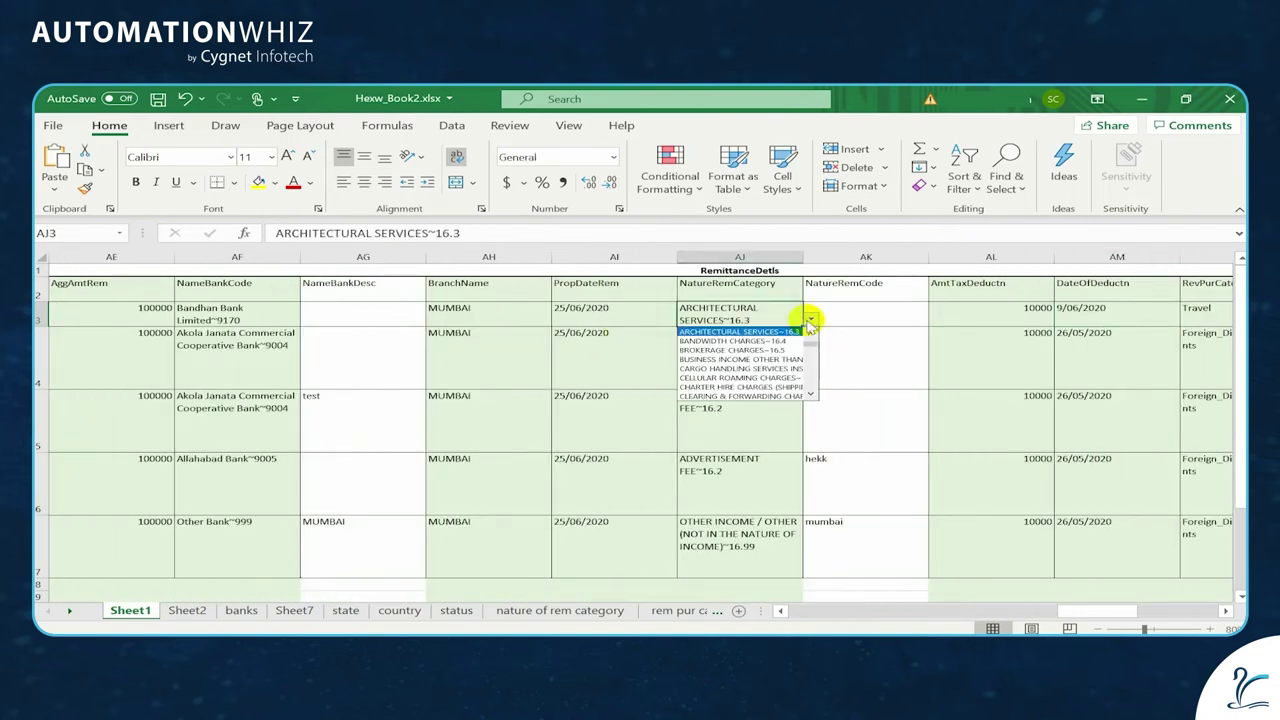
{"action": "left_click", "coordinate": [765, 350]}
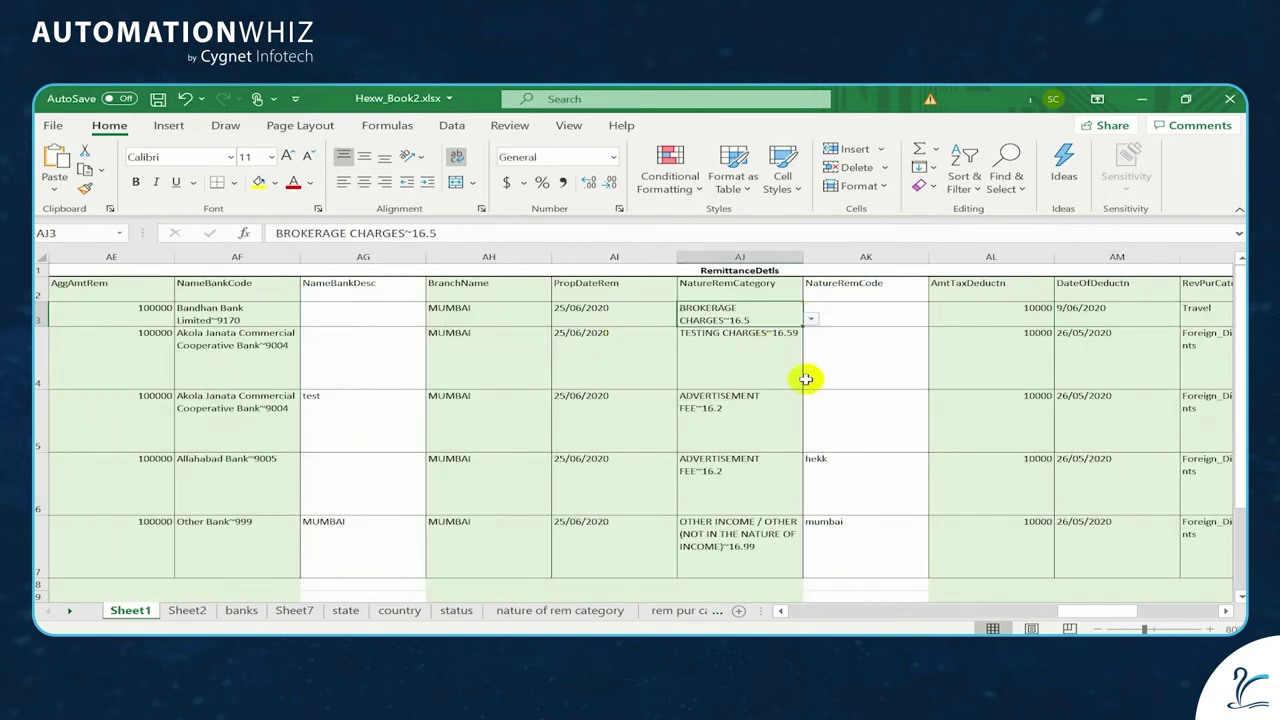
- Inspect AO4's purpose code list without changing it, then return to remitter name cell A4
{"action": "left_click_drag", "start_coordinate": [1062, 607], "coordinate": [1083, 606]}
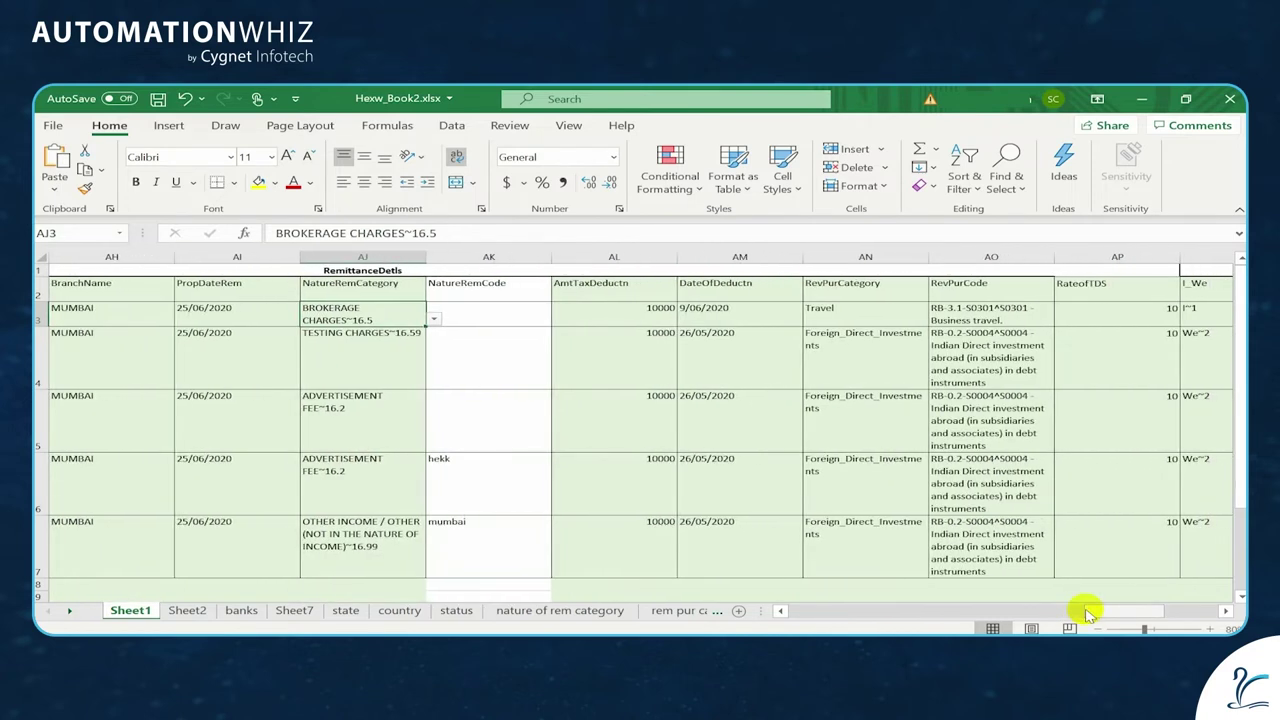
{"action": "left_click", "coordinate": [993, 330]}
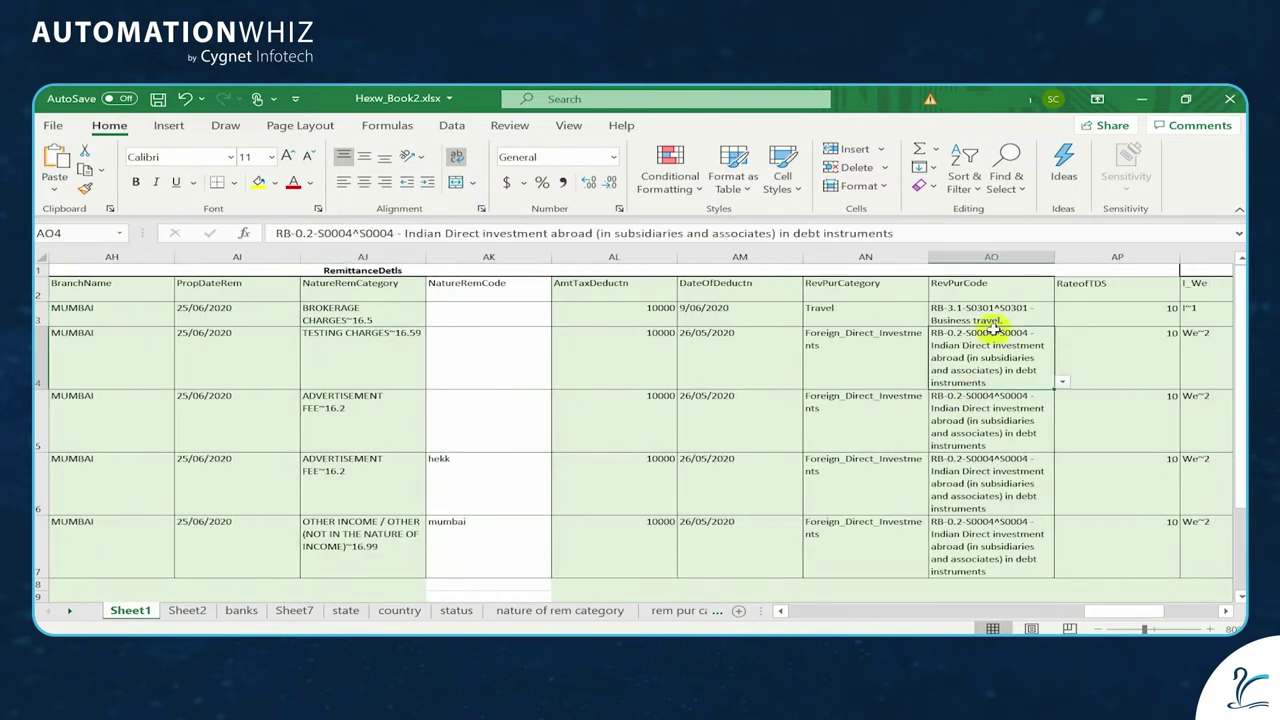
{"action": "left_click", "coordinate": [1062, 381]}
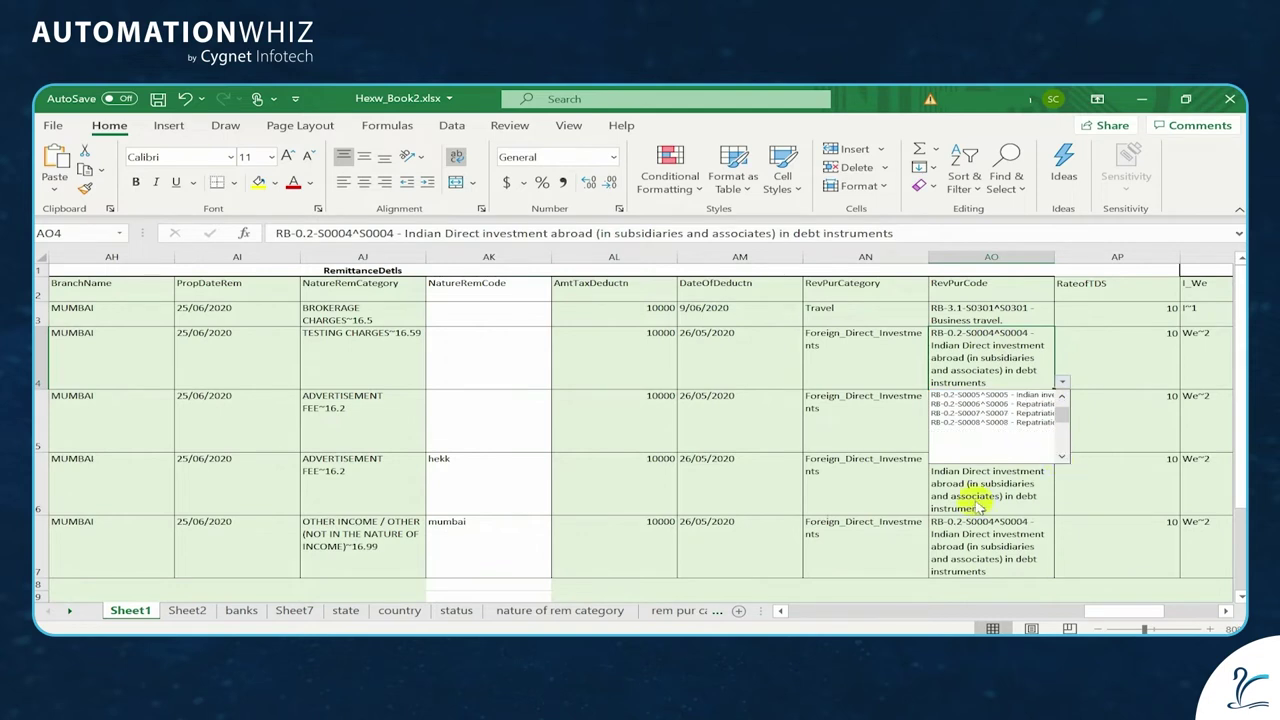
{"action": "left_click", "coordinate": [900, 521]}
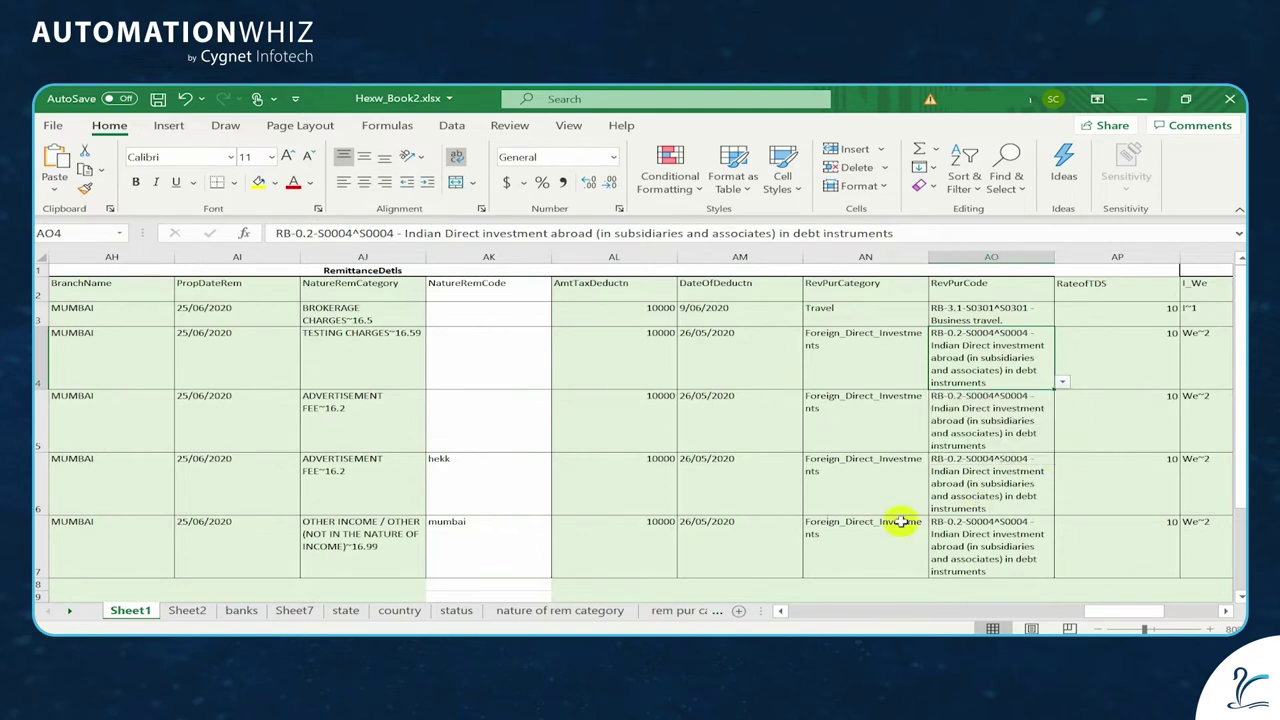
{"action": "left_click", "coordinate": [800, 610]}
{"action": "left_click", "coordinate": [105, 382]}
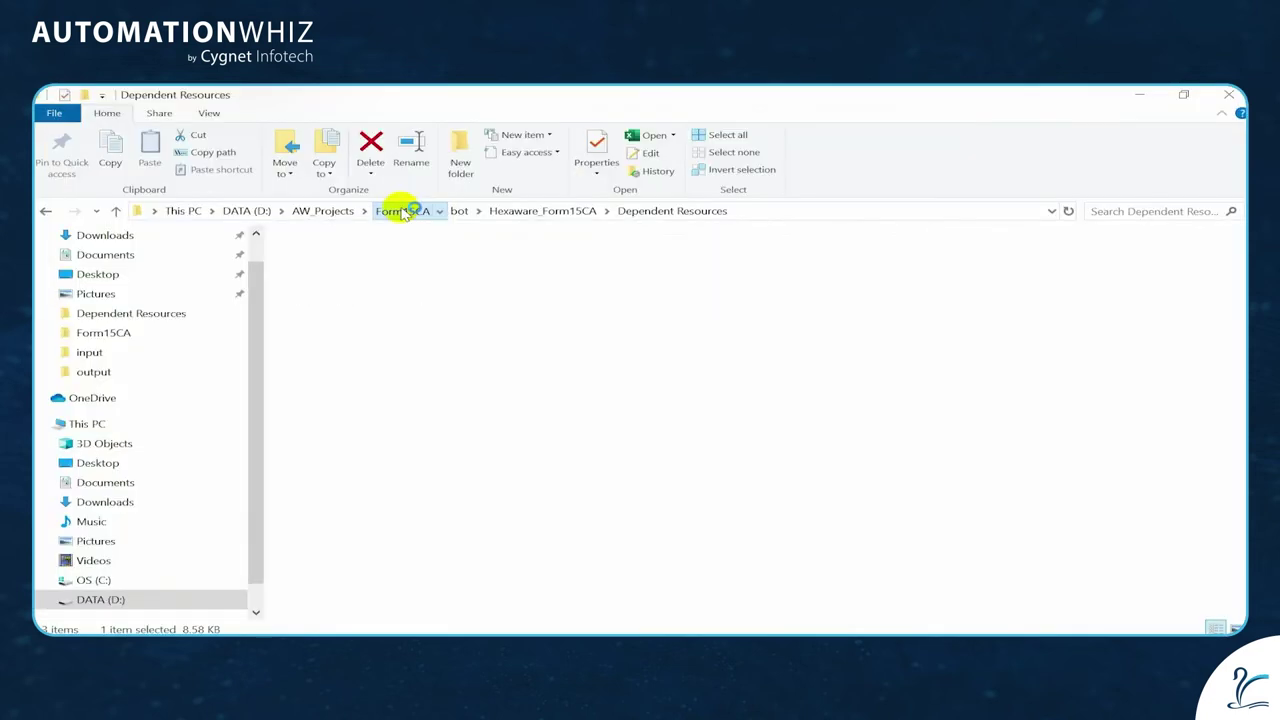
- Open the Form15CA output folder, showing only logfile.csv, and return to AutomationWhiz in Chrome
{"action": "left_click", "coordinate": [401, 210]}
{"action": "double_click", "coordinate": [320, 295]}
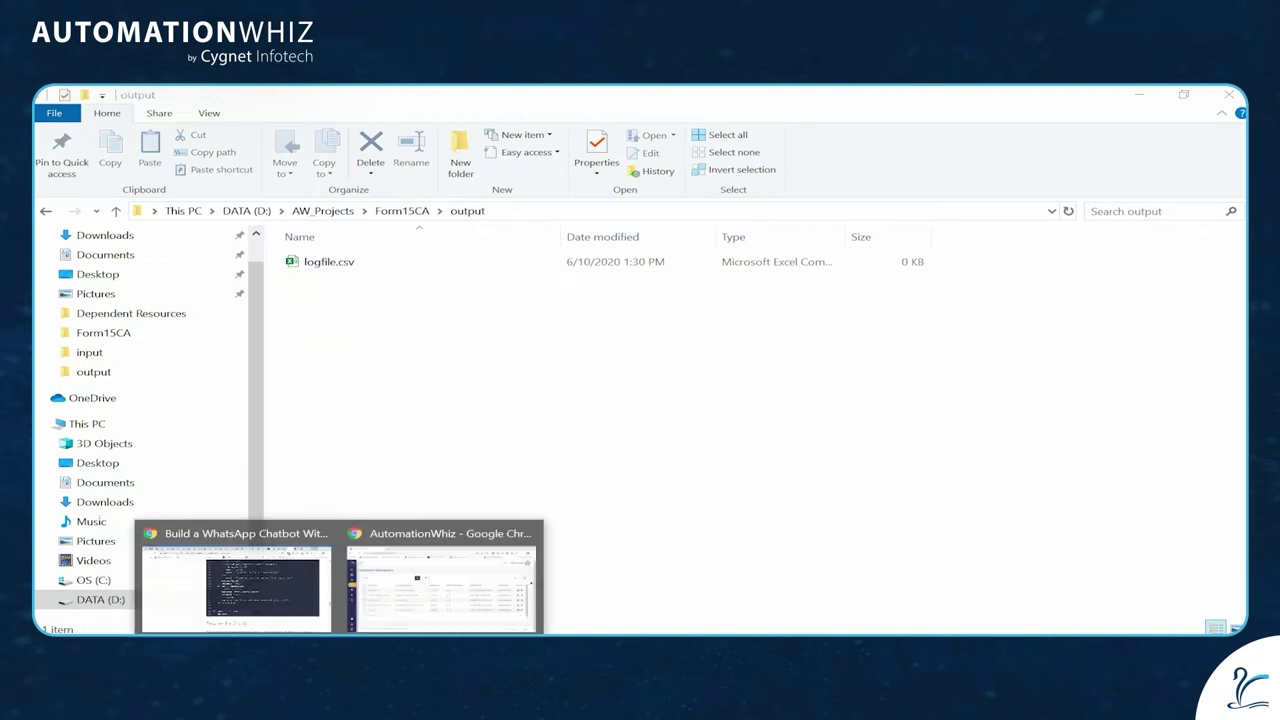
{"action": "left_click", "coordinate": [400, 600]}
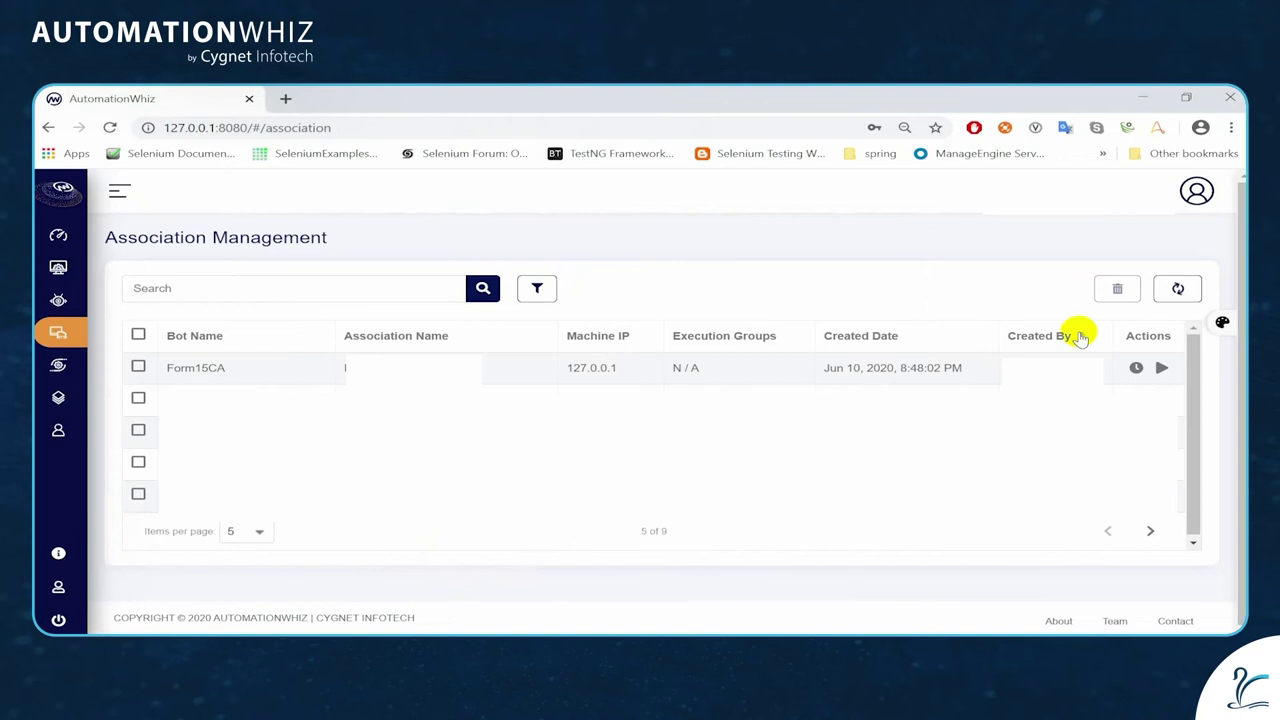
- Run the Form15CA bot association as a job and return to the output folder window
{"action": "left_click", "coordinate": [1163, 369]}
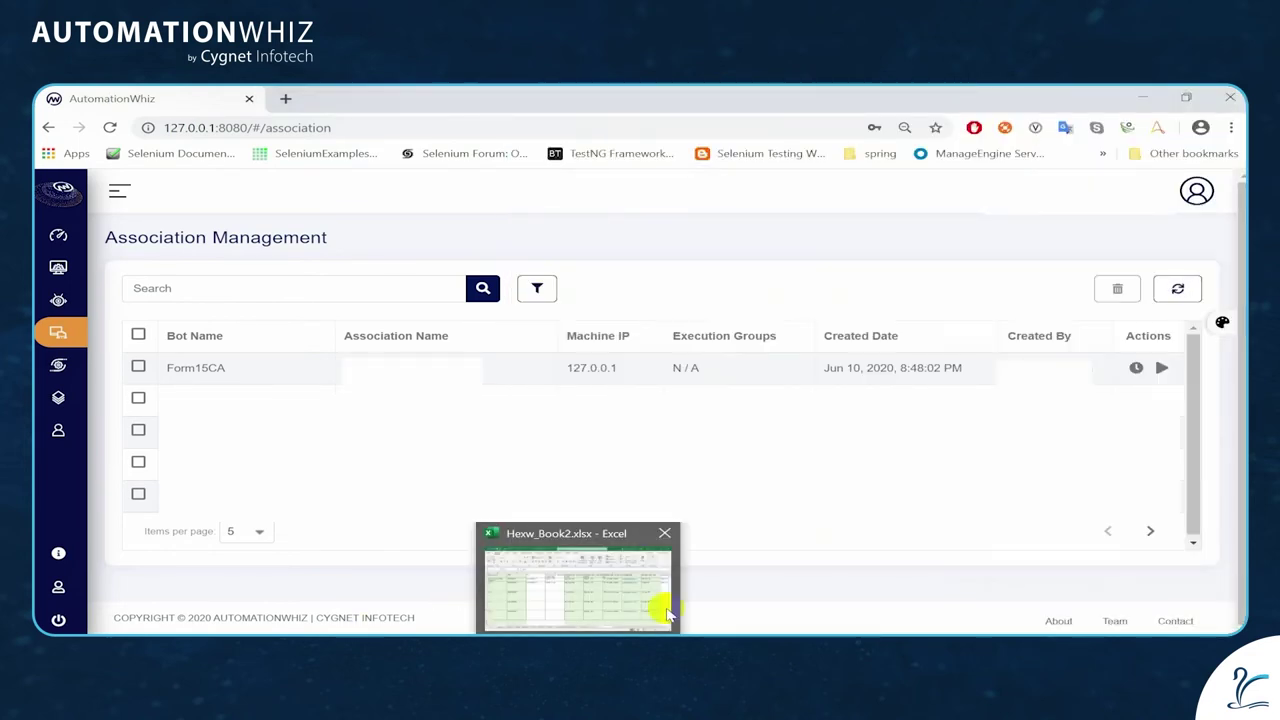
{"action": "left_click", "coordinate": [190, 550]}
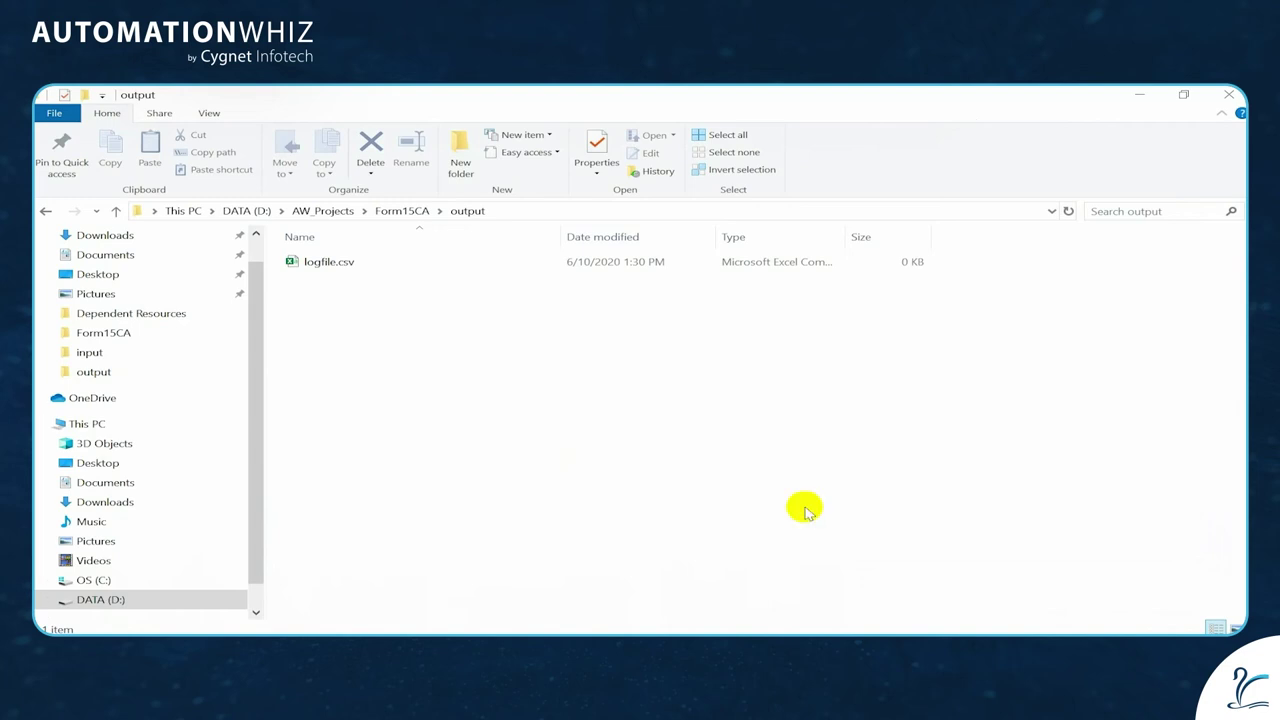
- Confirm in the AutomationWhiz Bot Executor that Form15CA is RUNNING, then close it
{"action": "left_click", "coordinate": [997, 642]}
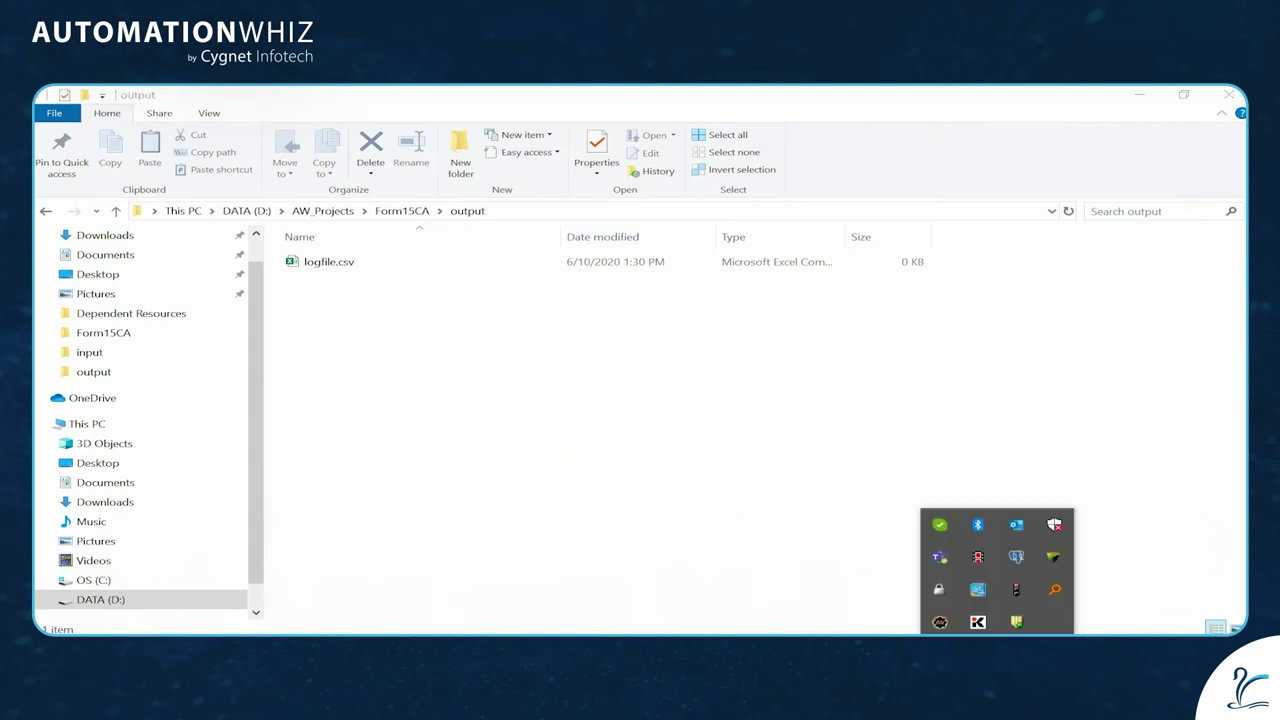
{"action": "left_click", "coordinate": [940, 622]}
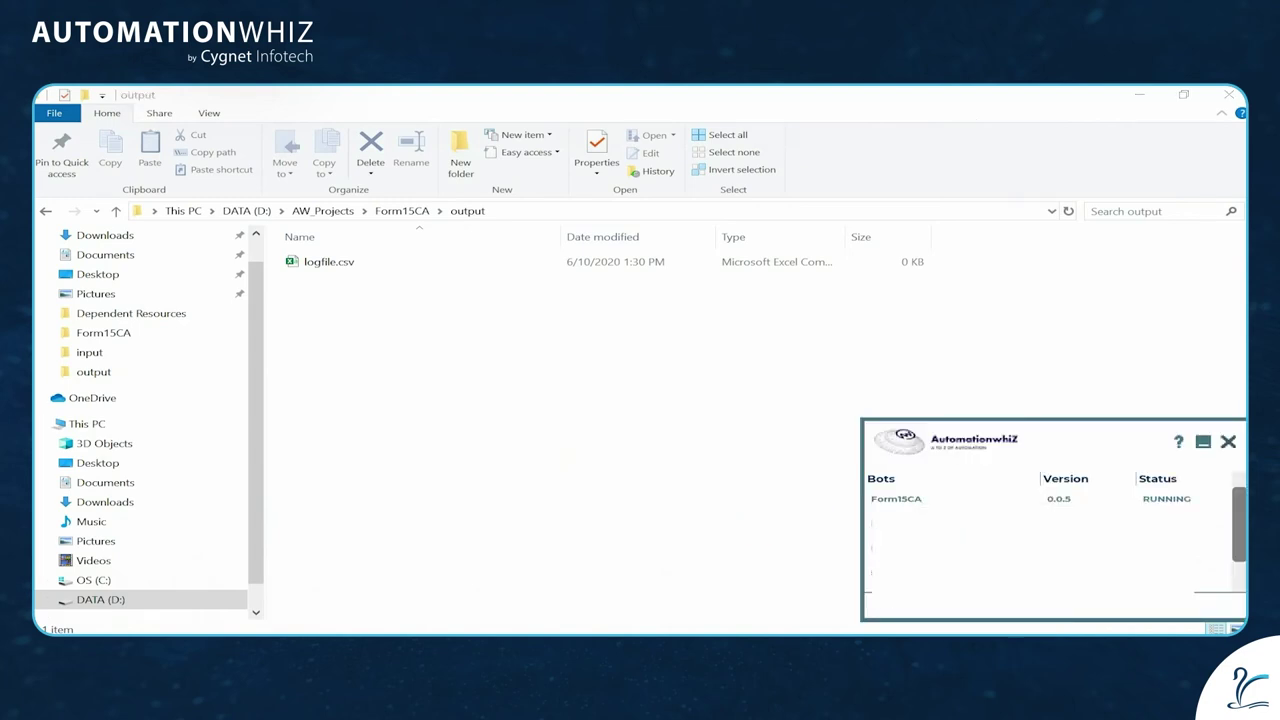
{"action": "left_click", "coordinate": [557, 393]}
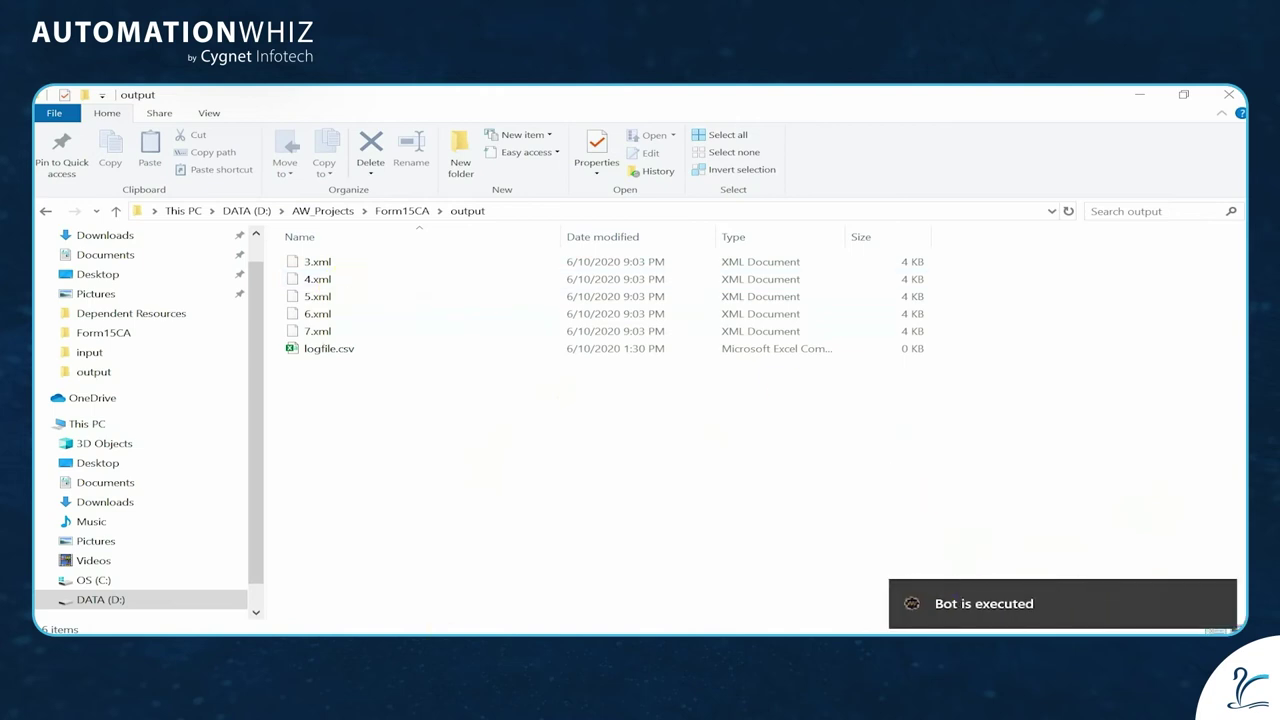
- View the Jobs page in AutomationWhiz to see the Form15CA job's PASS status
{"action": "left_click", "coordinate": [414, 600]}
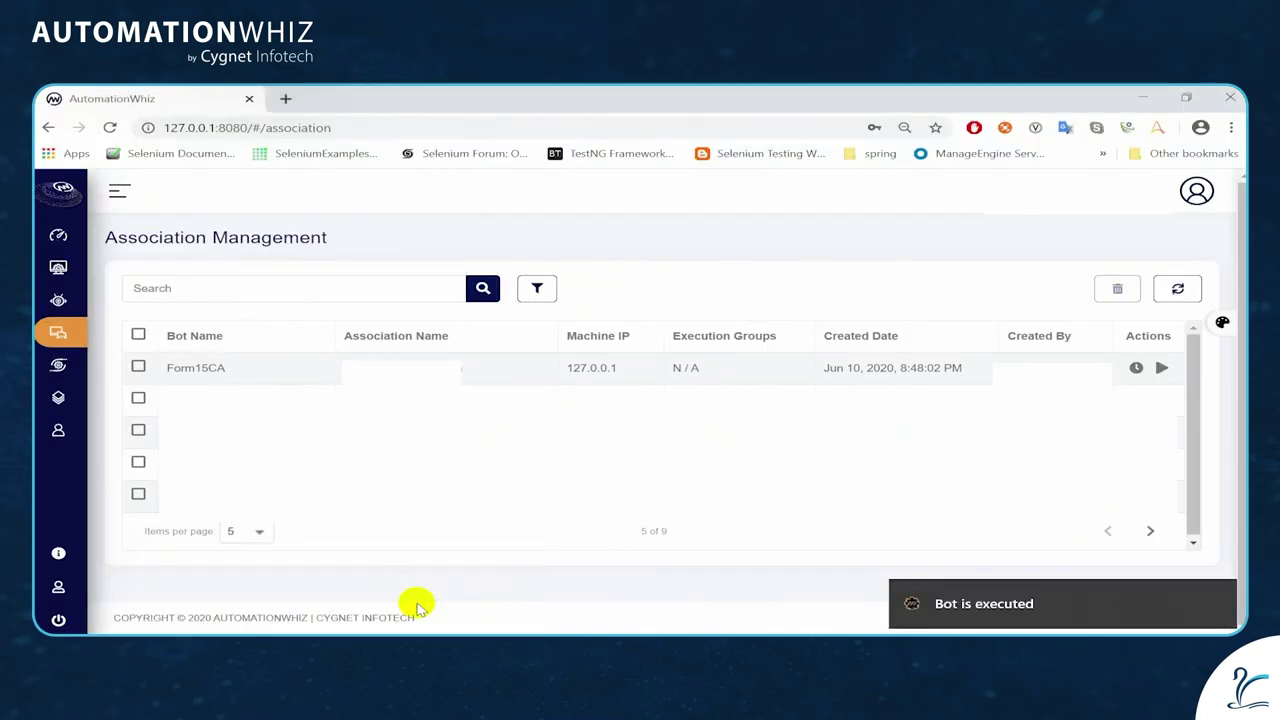
{"action": "mouse_move", "coordinate": [75, 362]}
{"action": "left_click", "coordinate": [92, 409]}
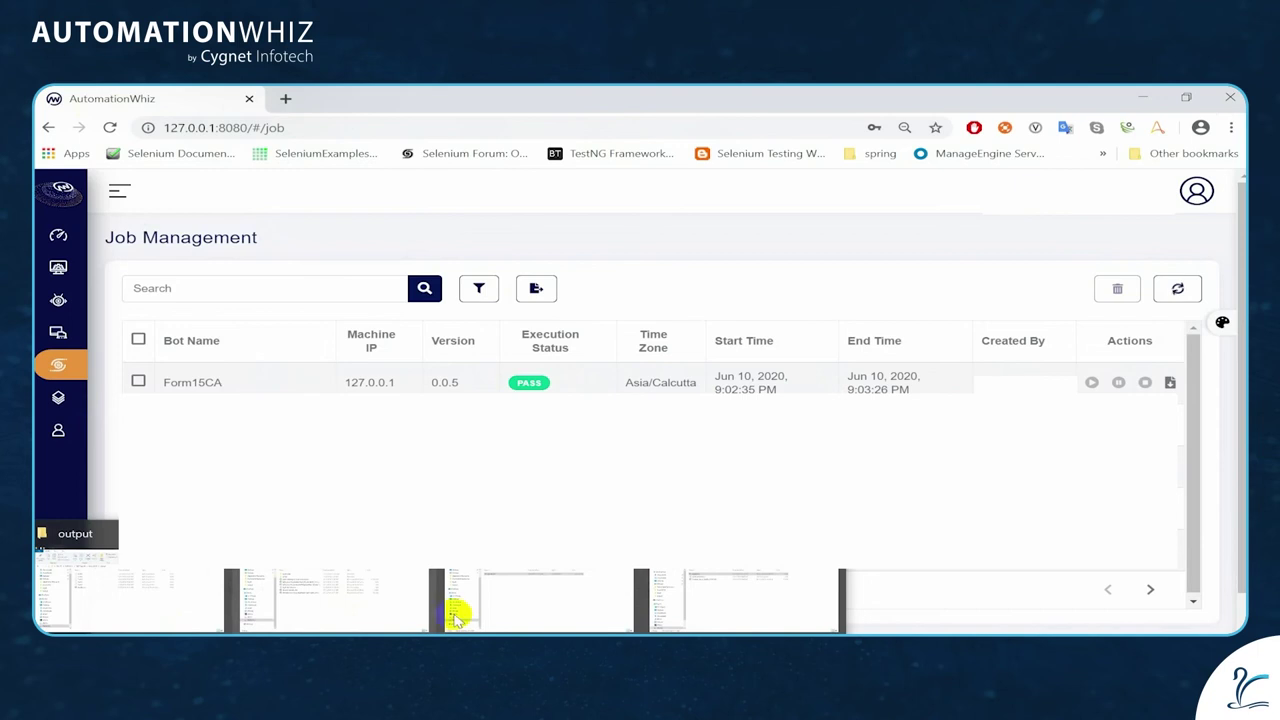
{"action": "mouse_move", "coordinate": [455, 620]}
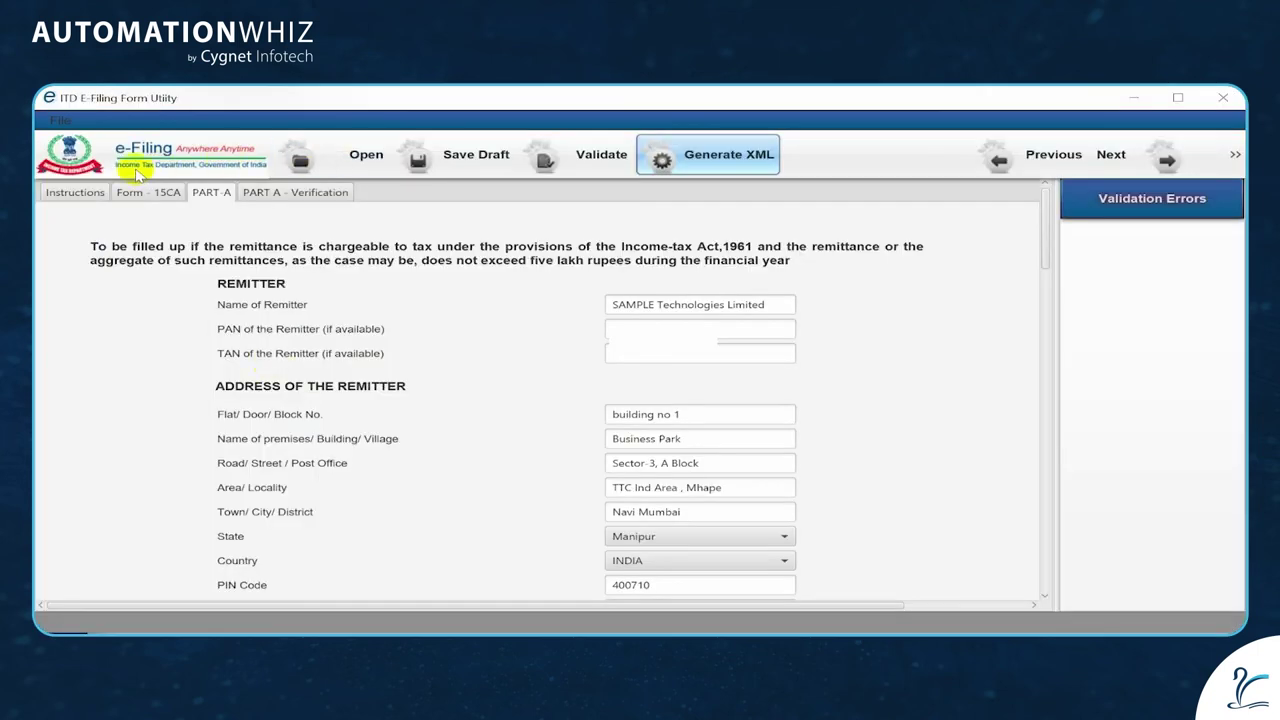
- Close the current form and open 5.xml from the output folder
{"action": "left_click", "coordinate": [62, 120]}
{"action": "left_click", "coordinate": [68, 163]}
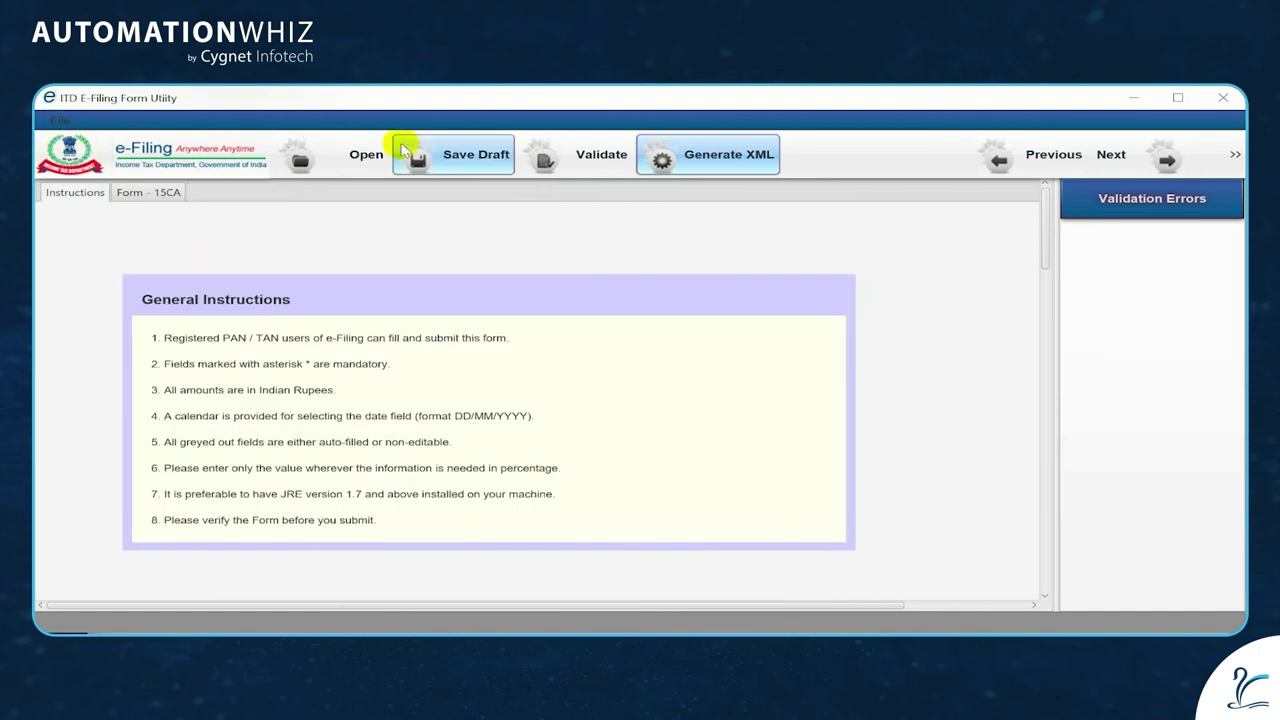
{"action": "left_click", "coordinate": [365, 154]}
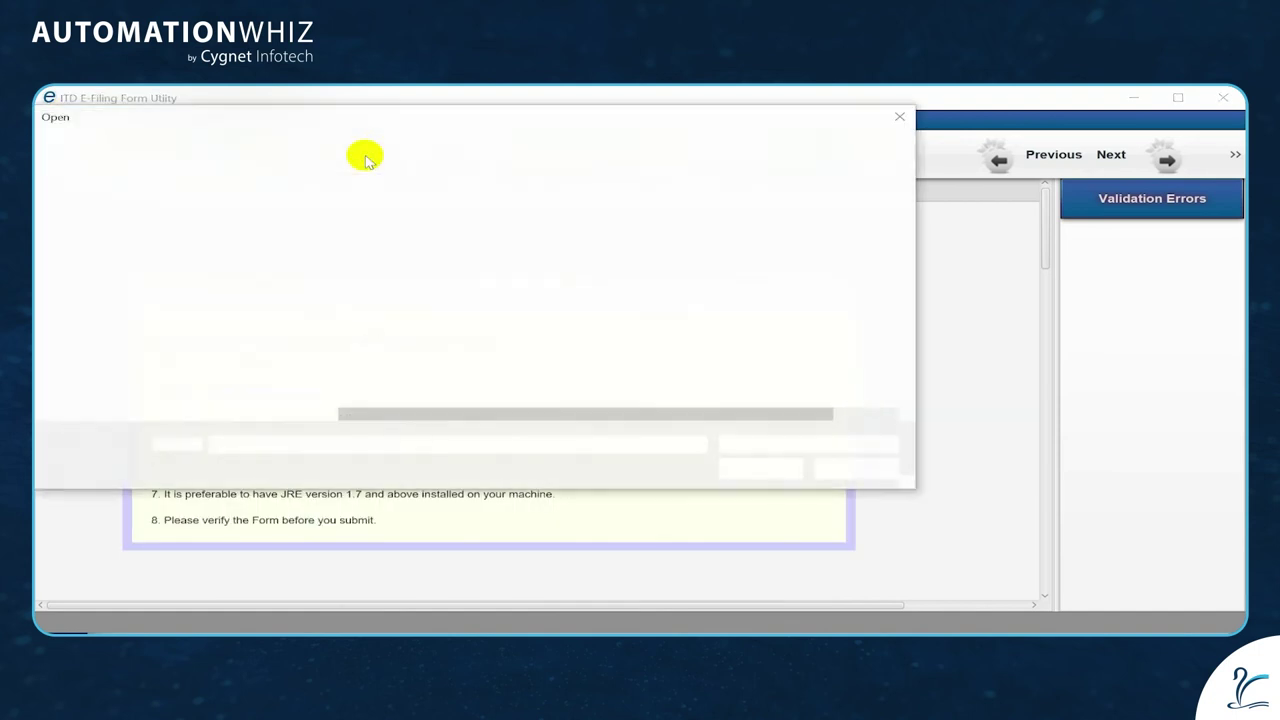
{"action": "double_click", "coordinate": [366, 251]}
{"action": "left_click", "coordinate": [370, 255]}
{"action": "double_click", "coordinate": [370, 255]}
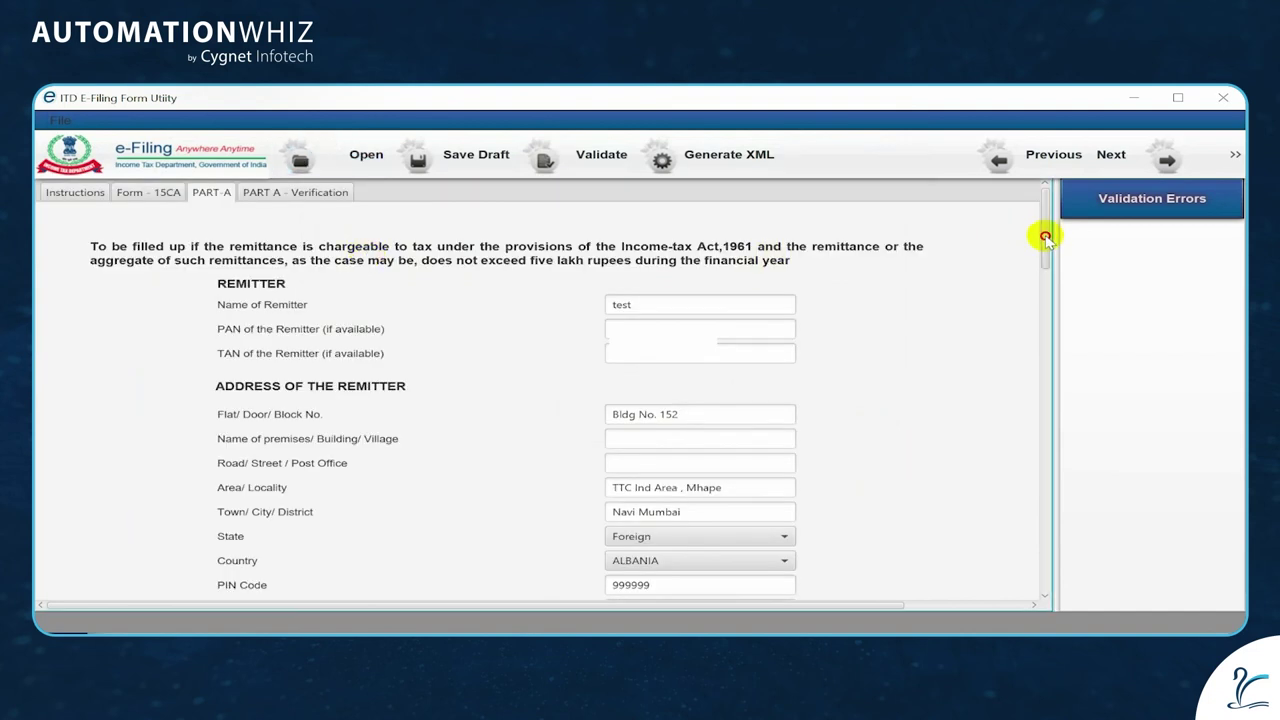
{"action": "left_click_drag", "start_coordinate": [1046, 237], "coordinate": [1034, 200]}
- Validate the form from the PART A - Verification page, passing with no errors
{"action": "left_click", "coordinate": [300, 192]}
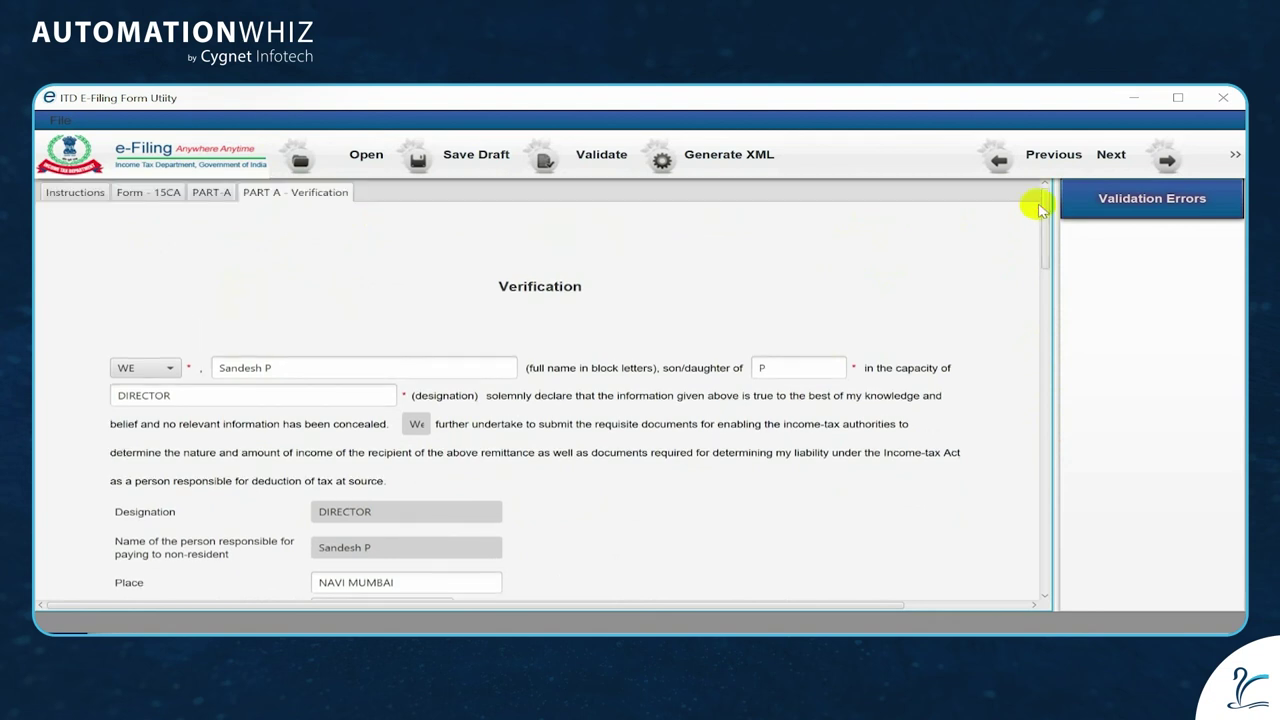
{"action": "left_click", "coordinate": [582, 156]}
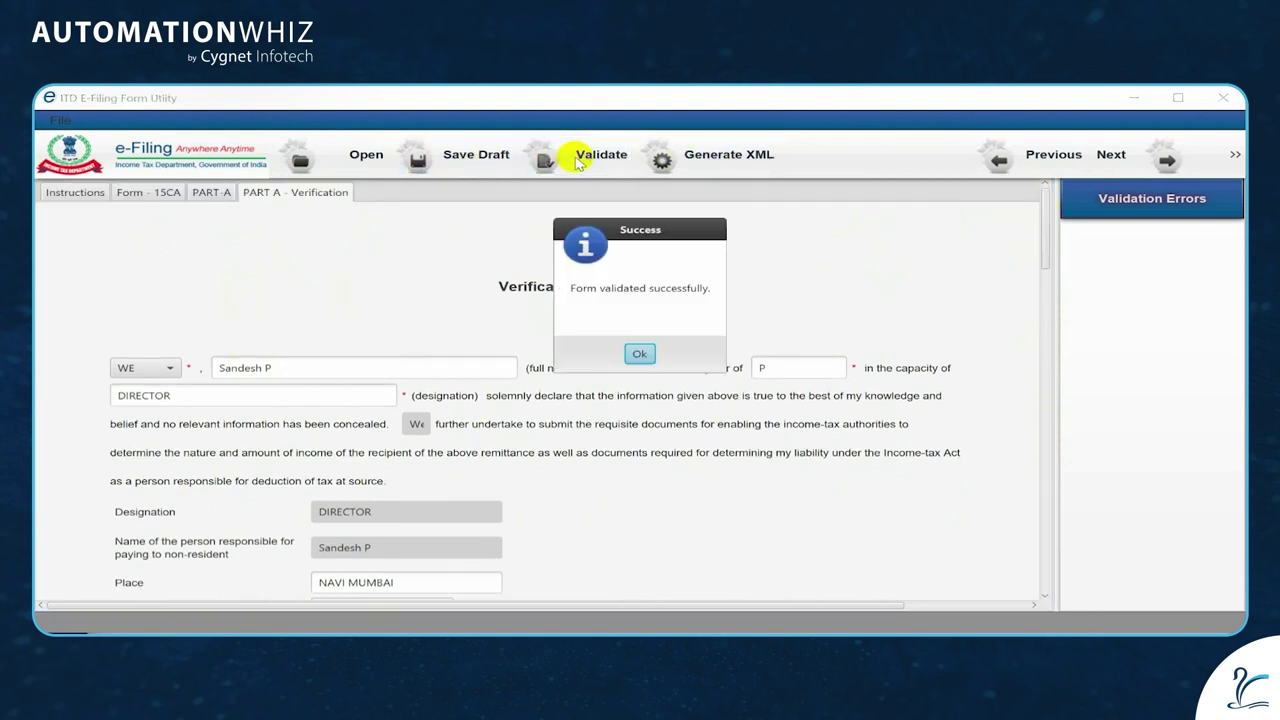
{"action": "left_click", "coordinate": [640, 356]}
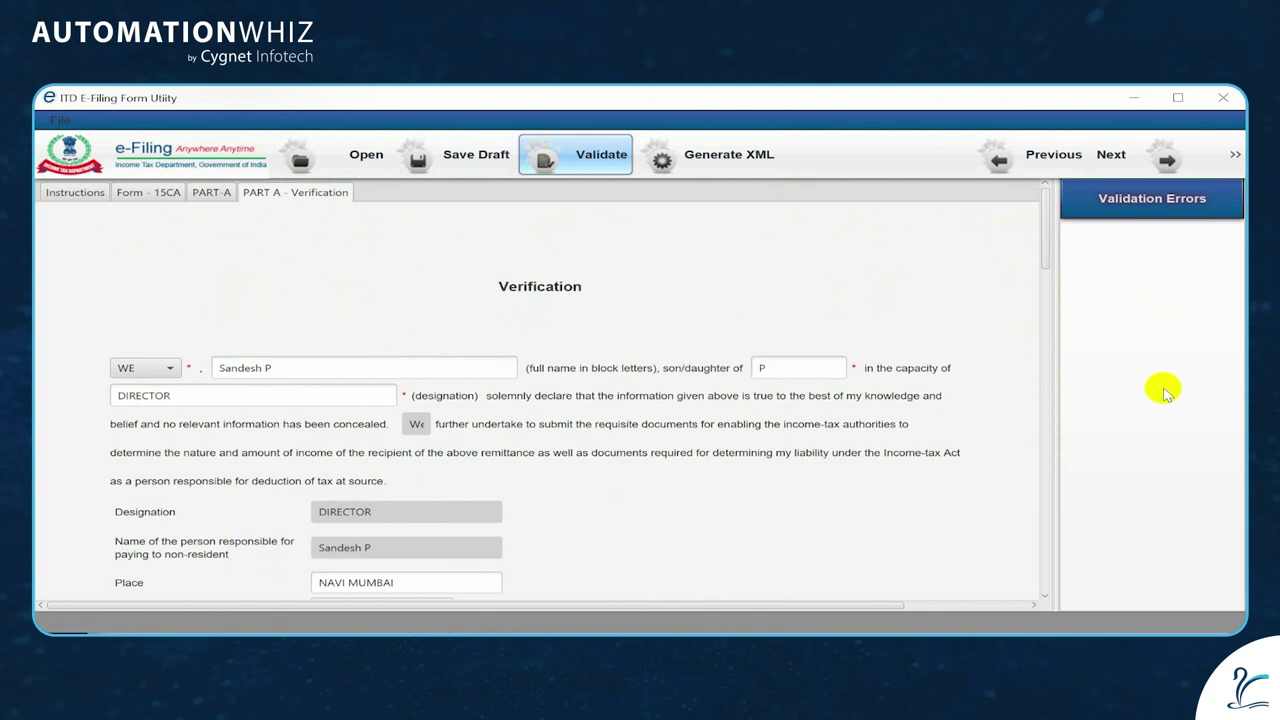